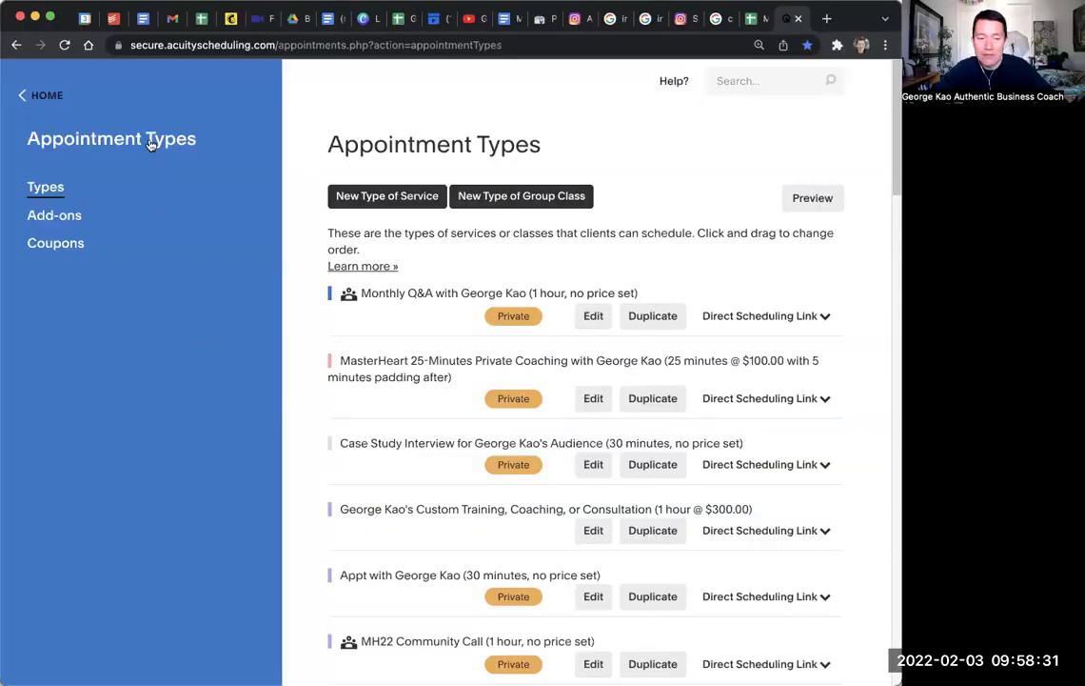
Start a new group class, title it with the host's first name plus "Awesome Webinar", and set its duration to 60 minutes
click(541, 207)
text(Gregory)
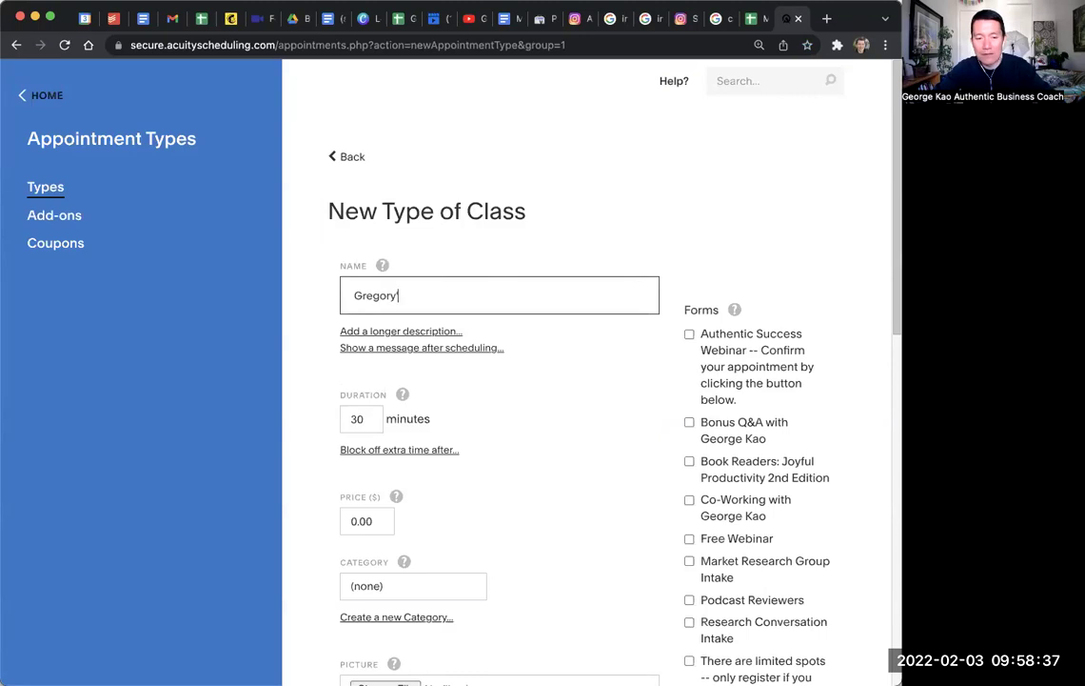
text('s Awesome)
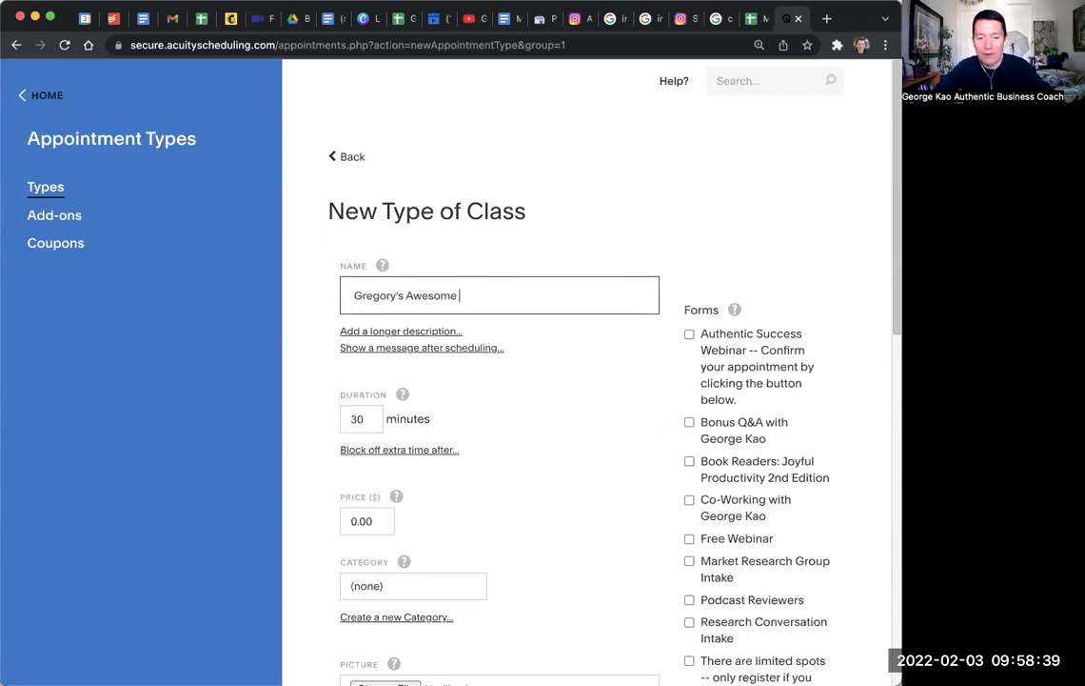
text( Webinar)
drag(351, 419, 521, 410)
text(60)
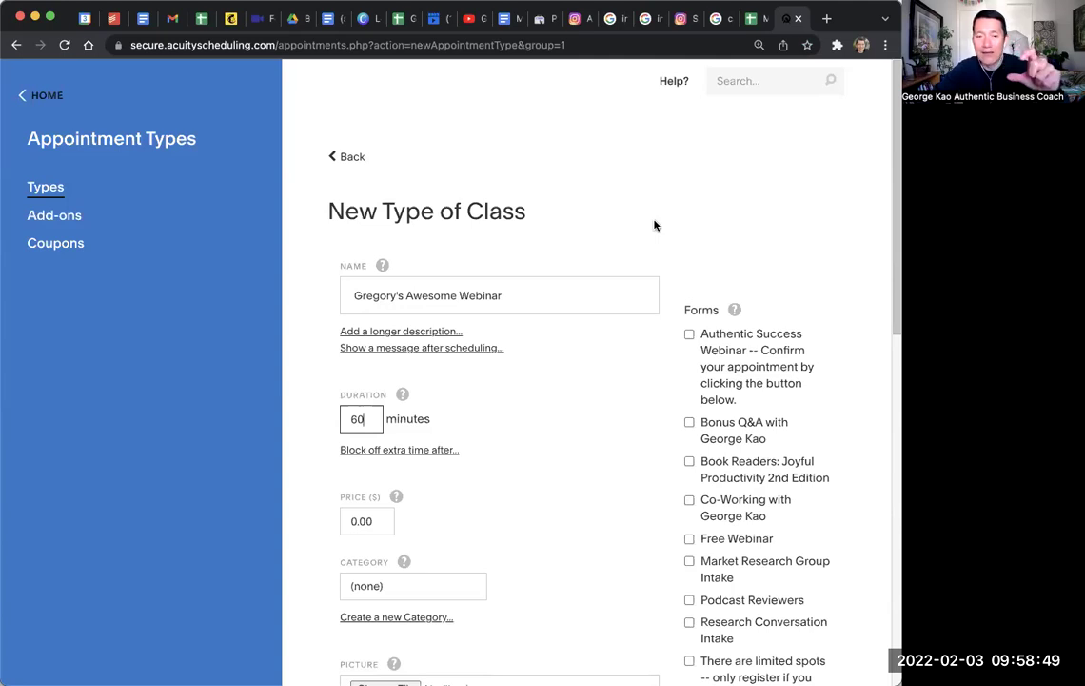
Add a longer description reading "In this webinar we'll cover djkaljdlsj dljas lkdjsalkd jlskaj dla"
scroll(603, 210, down, 3)
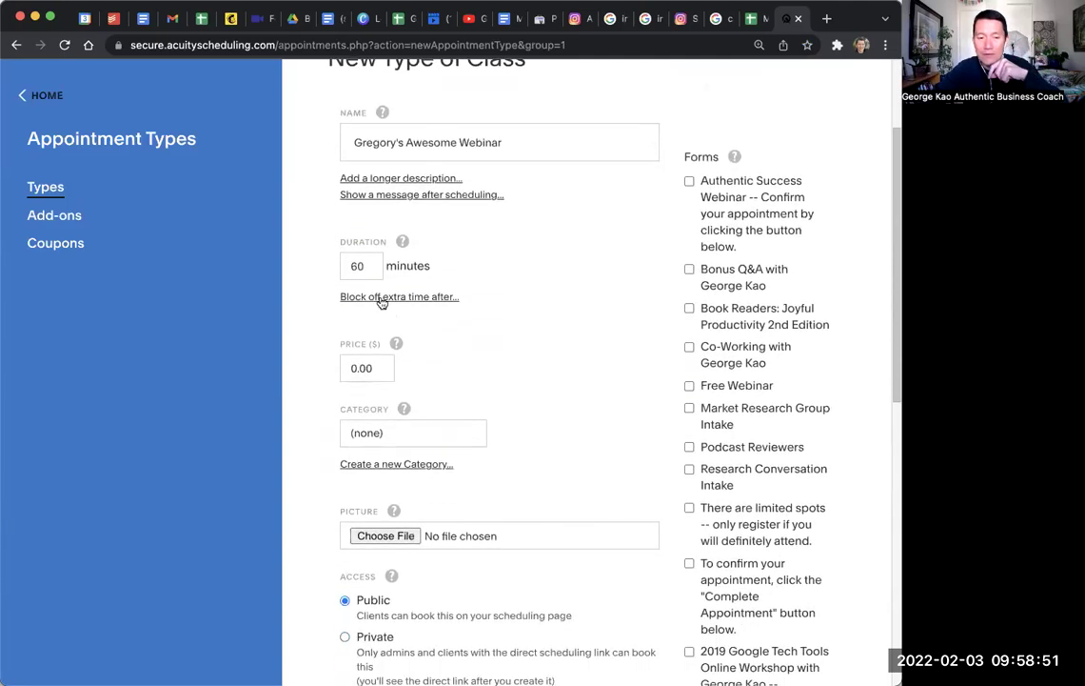
scroll(557, 302, down, 1)
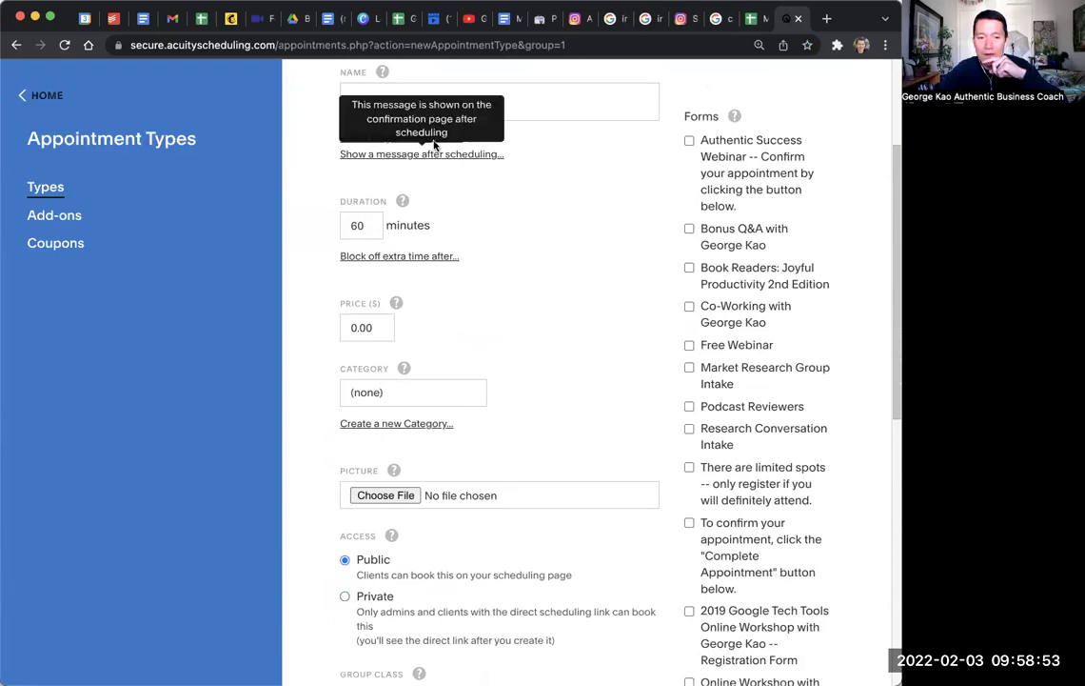
click(427, 139)
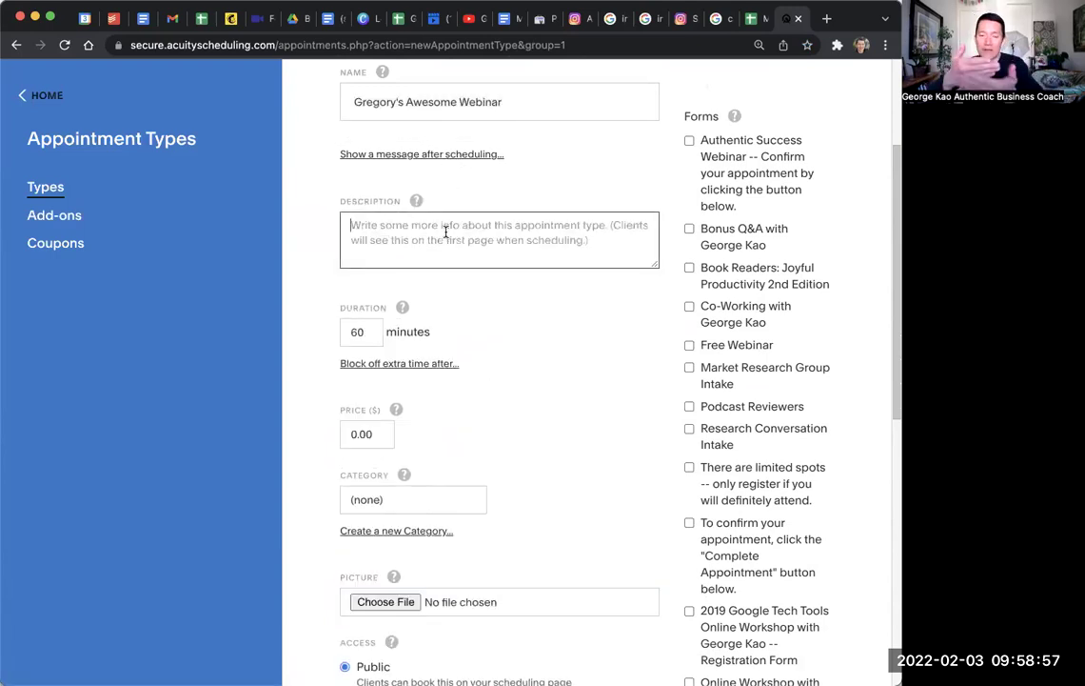
text(In this webinar we'll cover)
key(super+a)
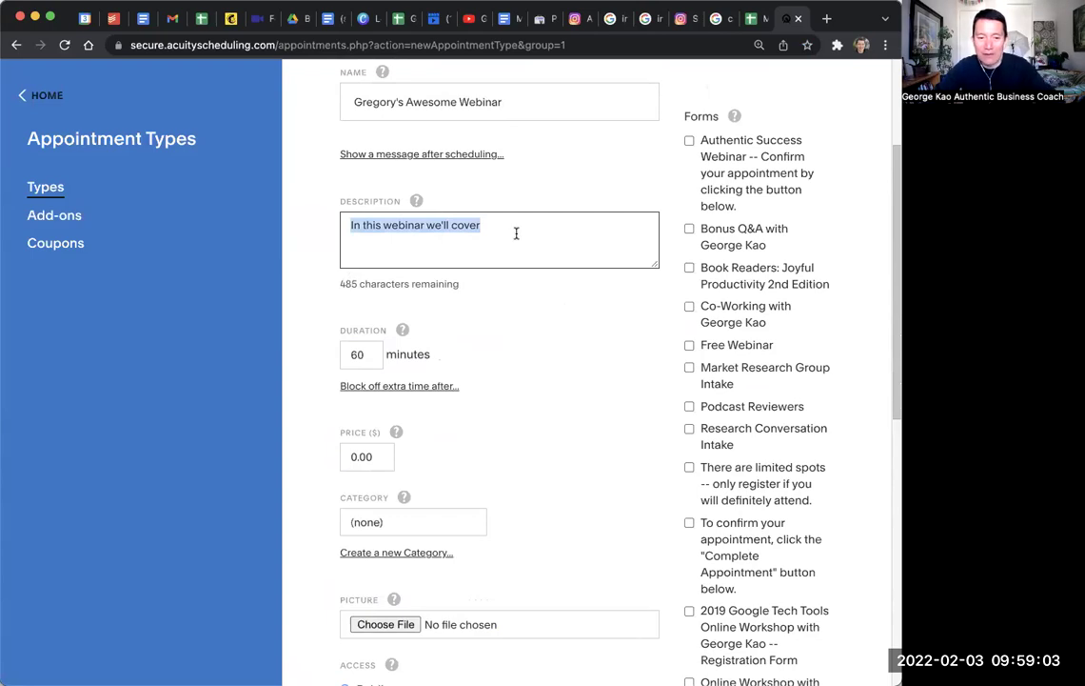
click(516, 233)
text(djkaljdlsj dljas lkdjsalkd jlskaj dl)
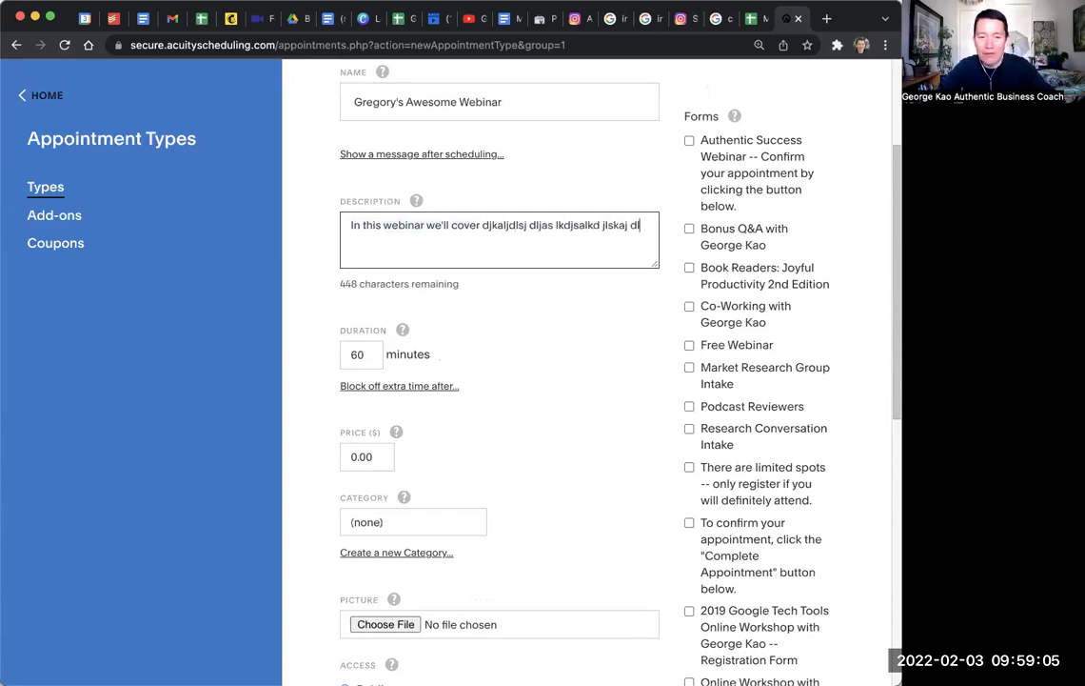
text(a)
Open the message shown after scheduling for editing and view its placeholder instructions
scroll(476, 238, up, 1)
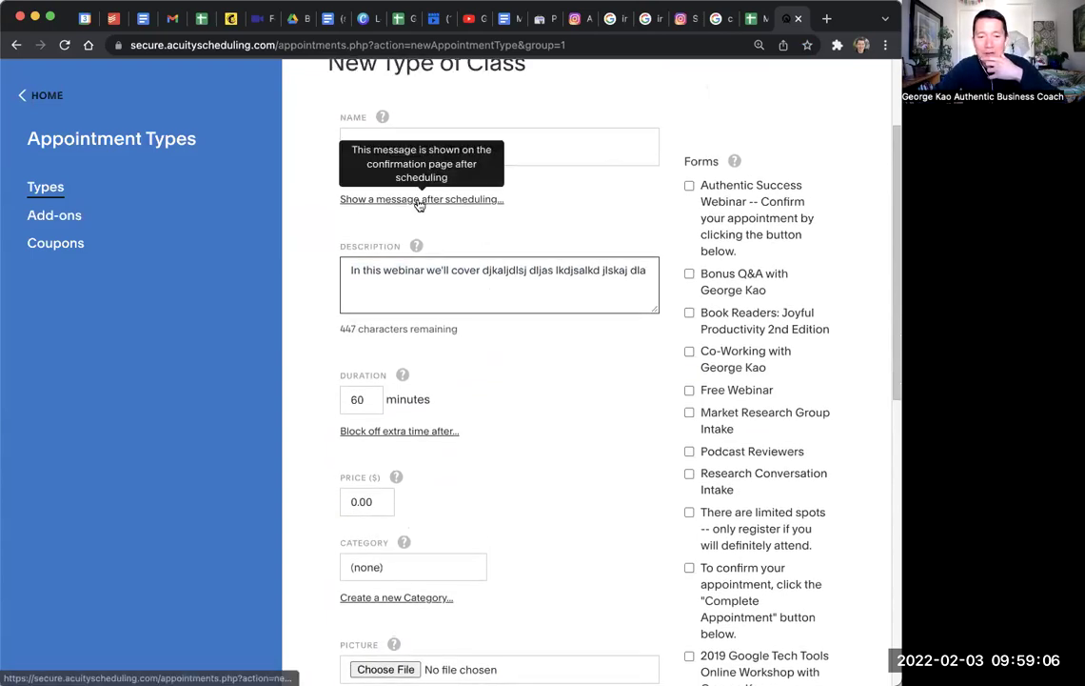
click(419, 201)
click(393, 462)
key(super+equal)
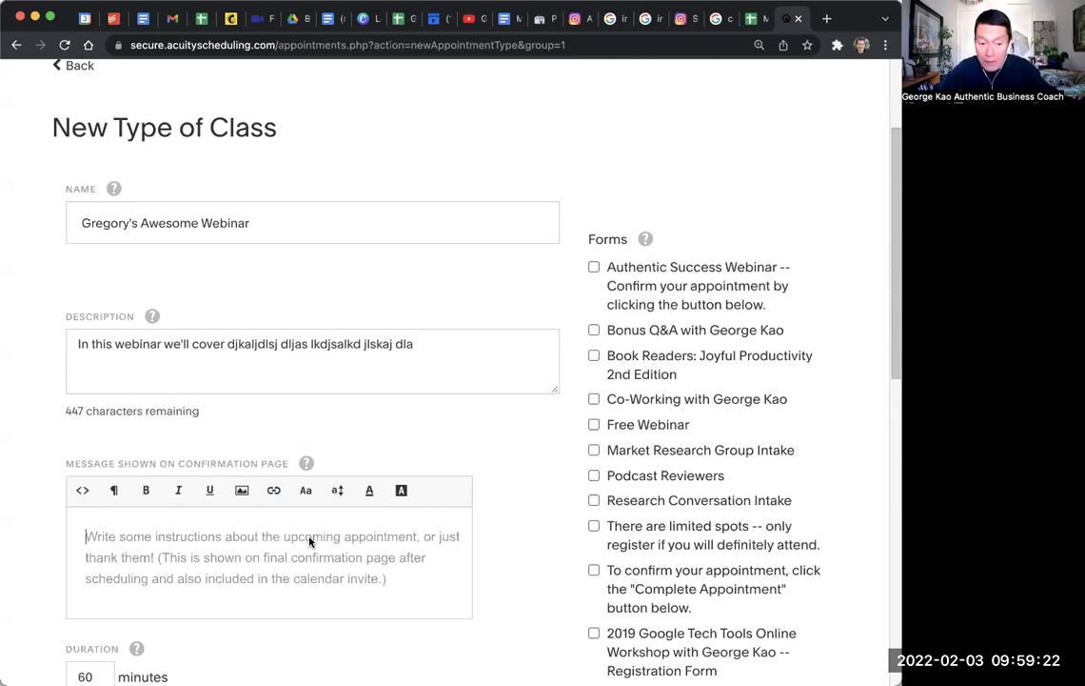
Set the maximum number of people to 100 and create the appointment type
scroll(522, 509, down, 3)
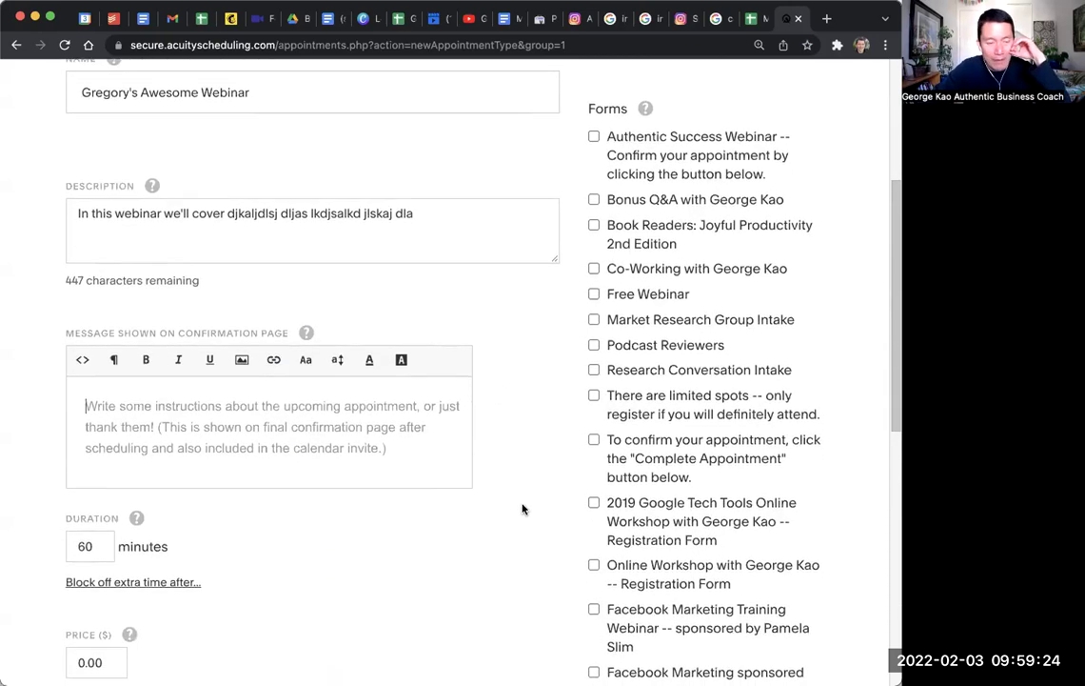
scroll(522, 509, up, 3)
scroll(522, 509, down, 10)
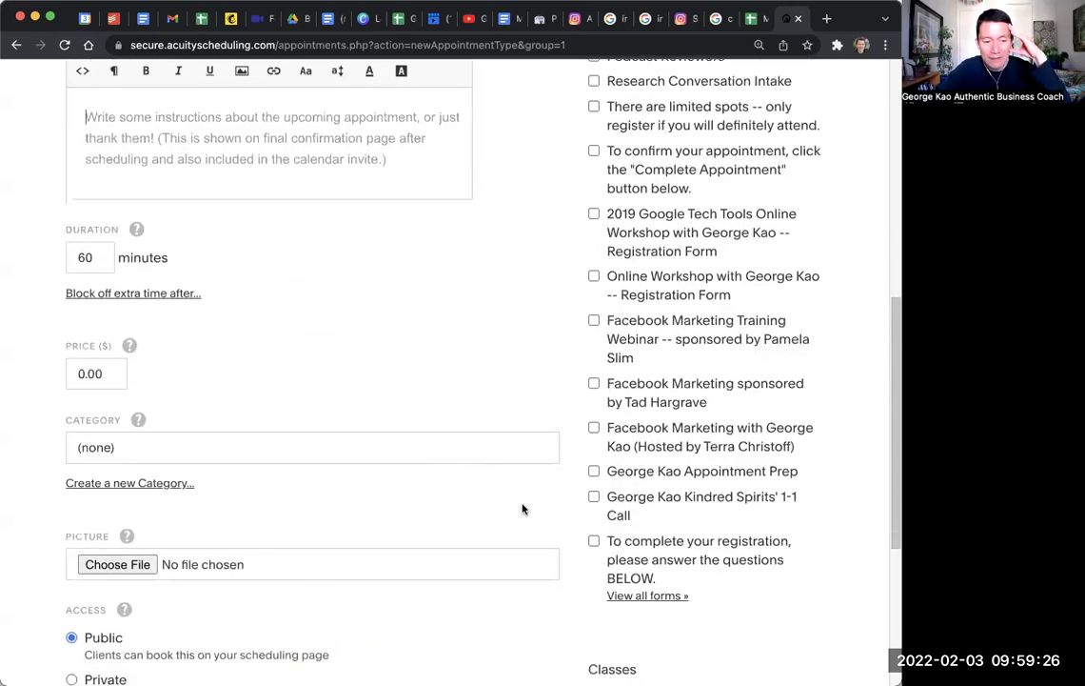
scroll(521, 509, down, 1)
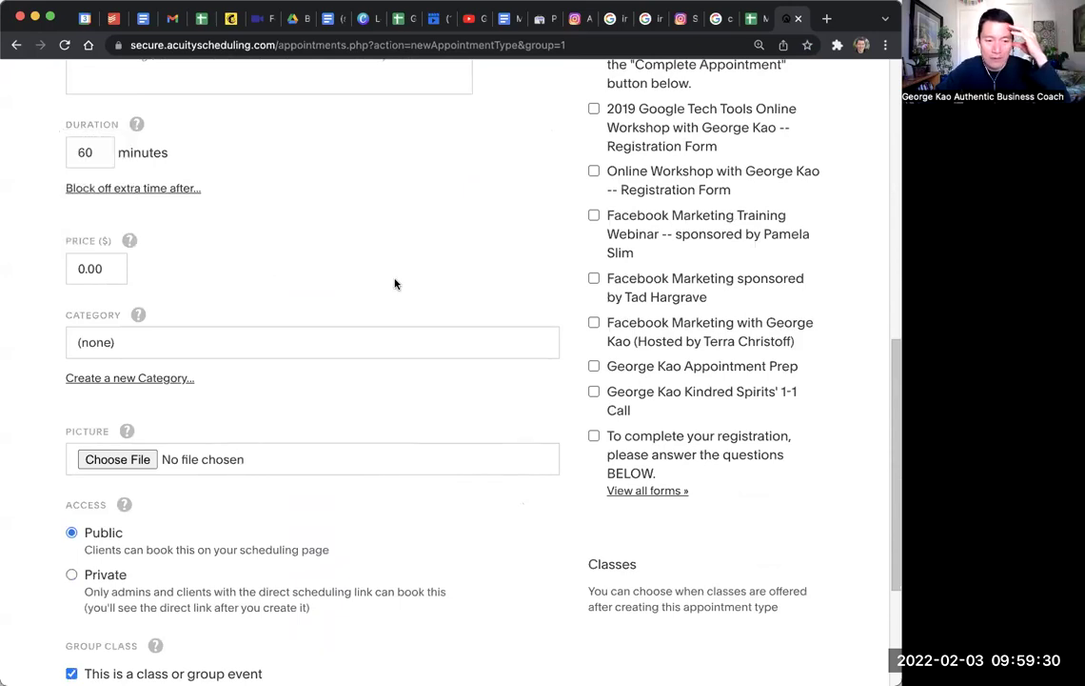
scroll(388, 279, down, 3)
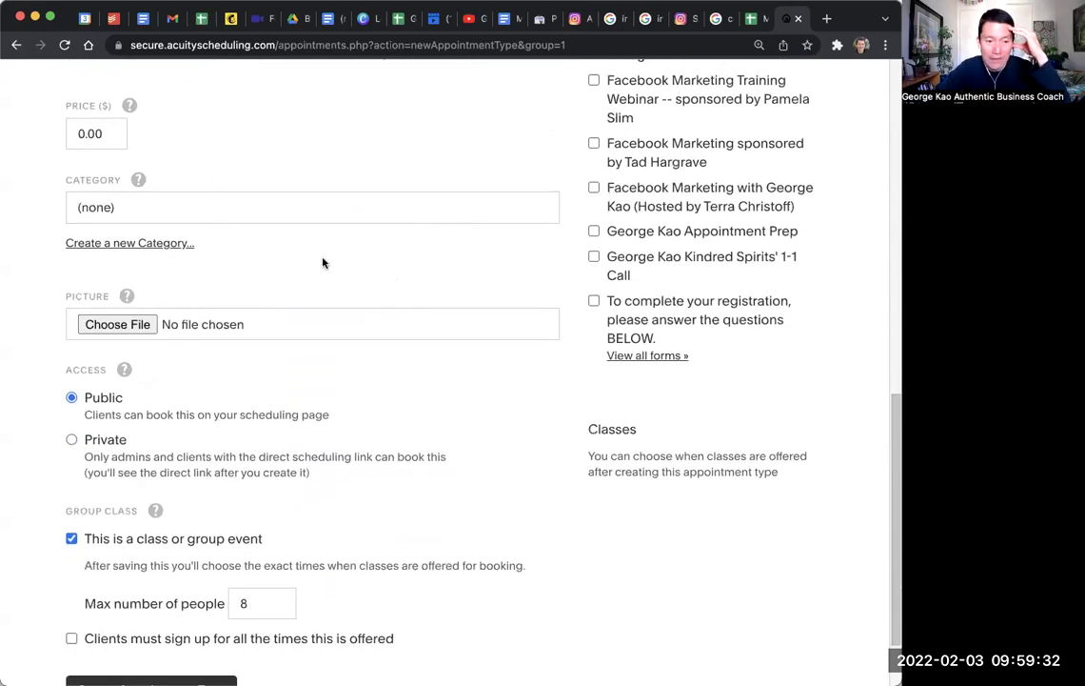
scroll(323, 263, down, 2)
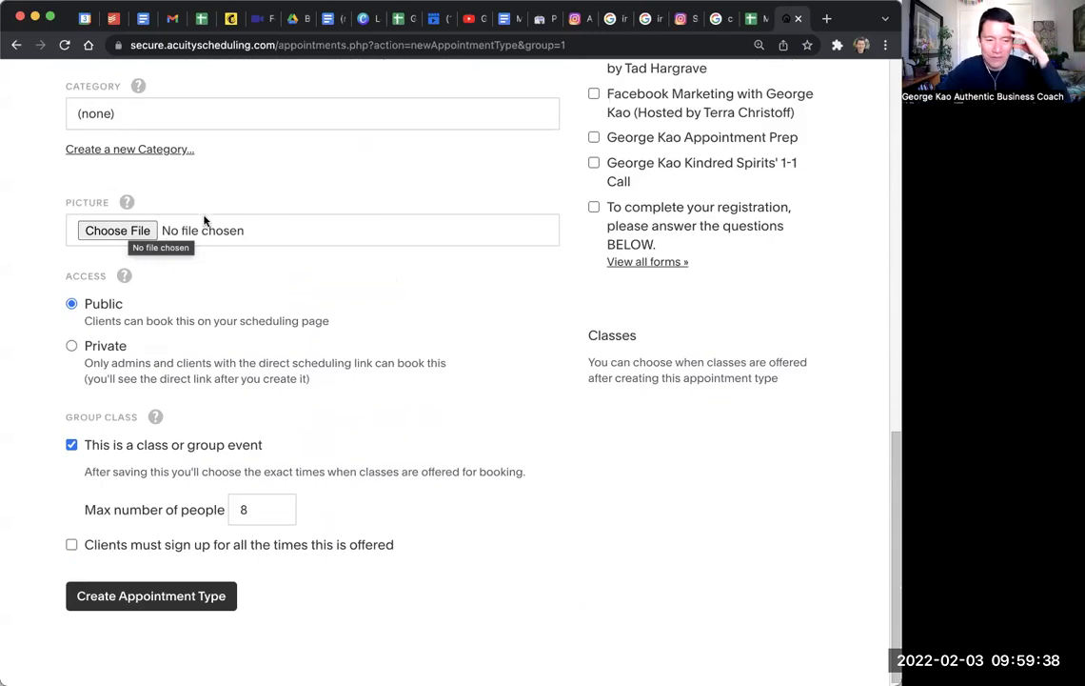
scroll(238, 252, down, 1)
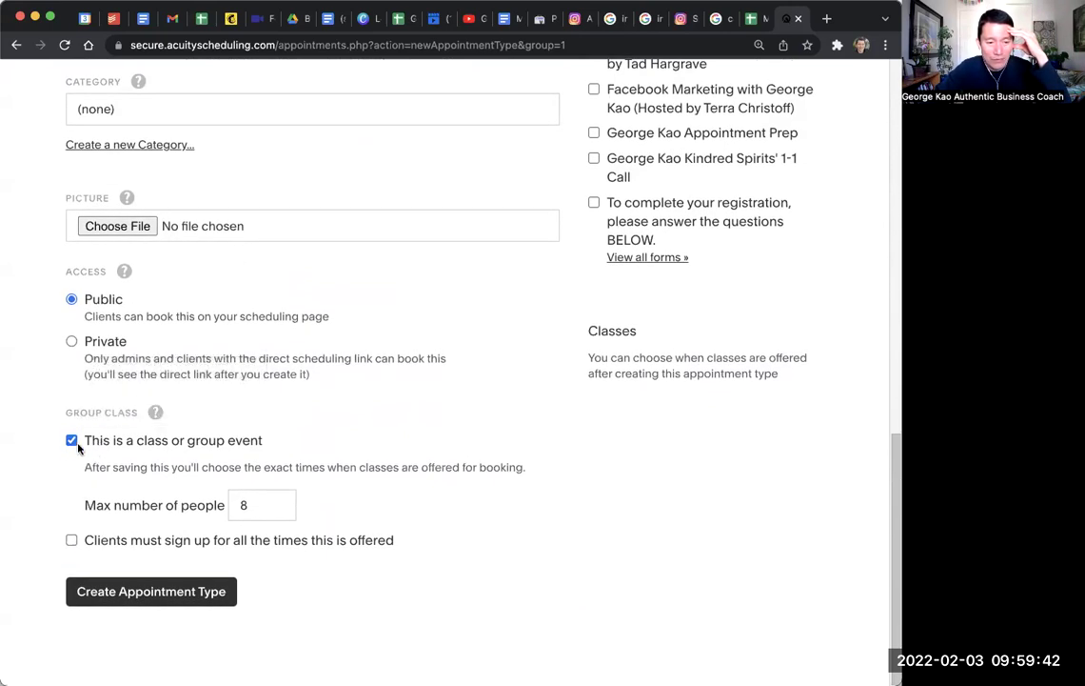
double_click(270, 506)
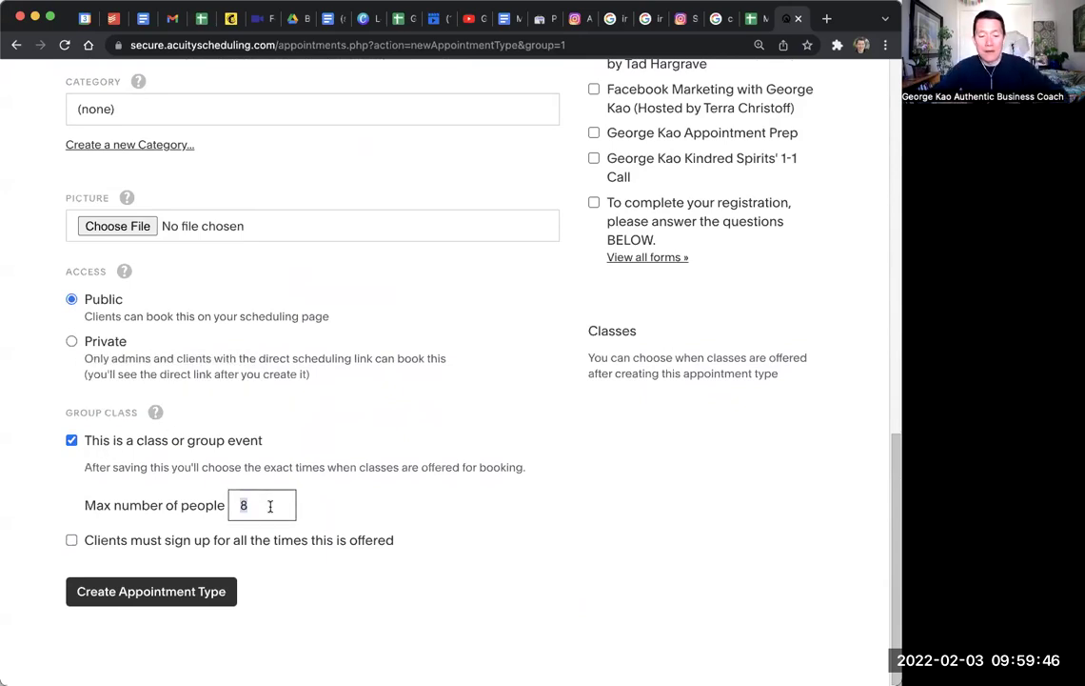
text(100)
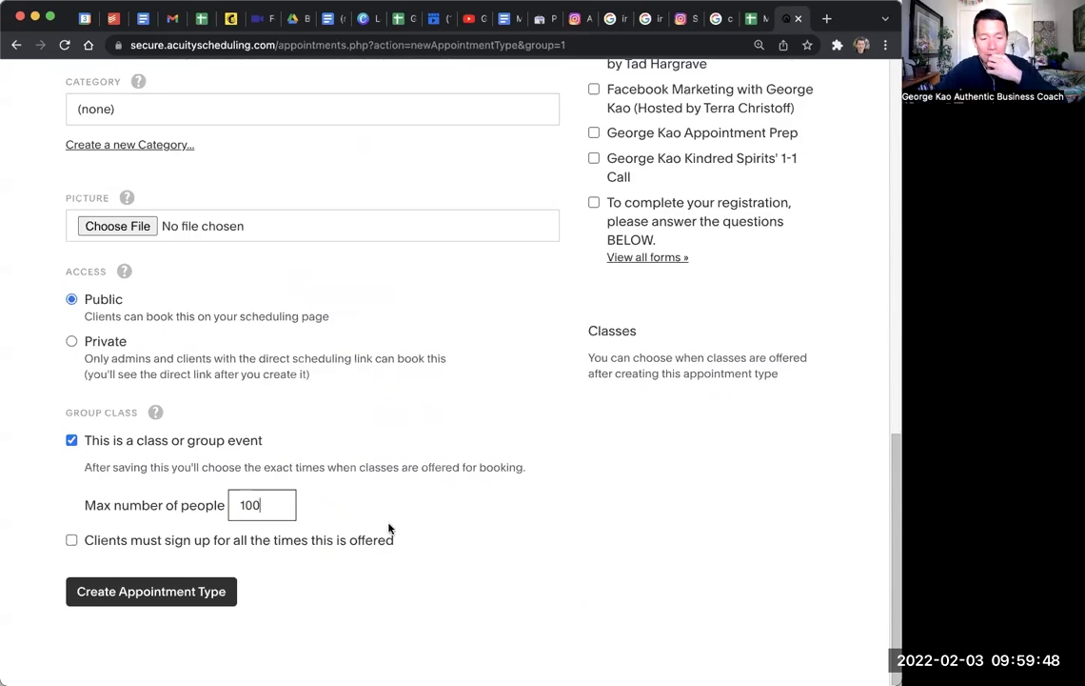
click(193, 604)
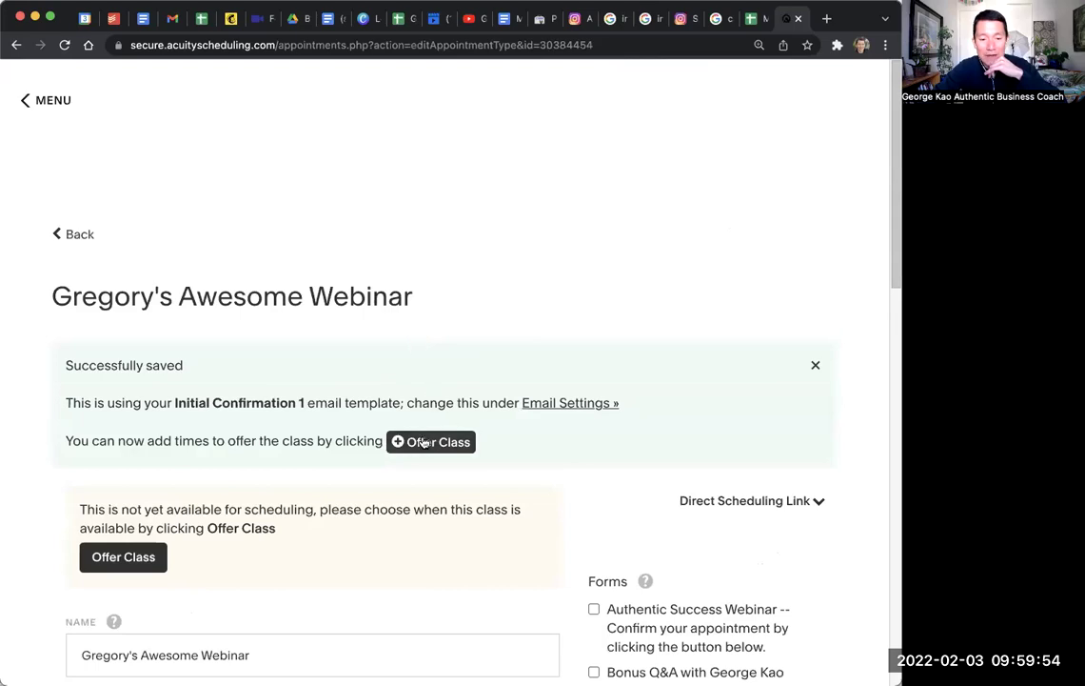
Open the form for offering the saved webinar class at a specific date and time
scroll(444, 400, down, 3)
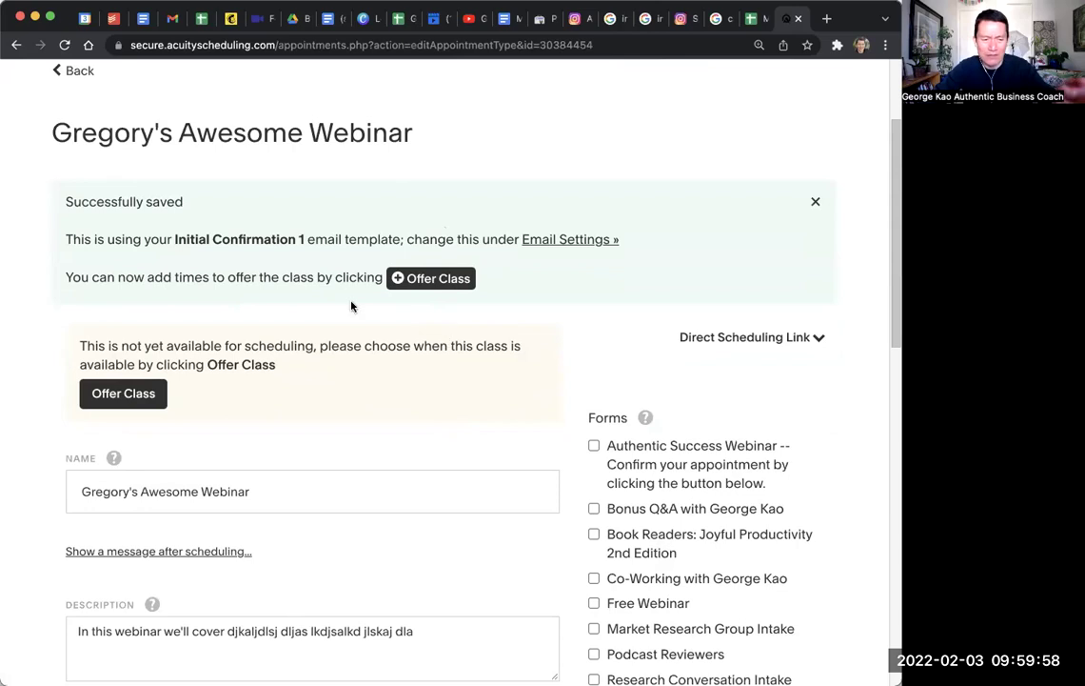
scroll(675, 316, down, 1)
scroll(675, 316, down, 14)
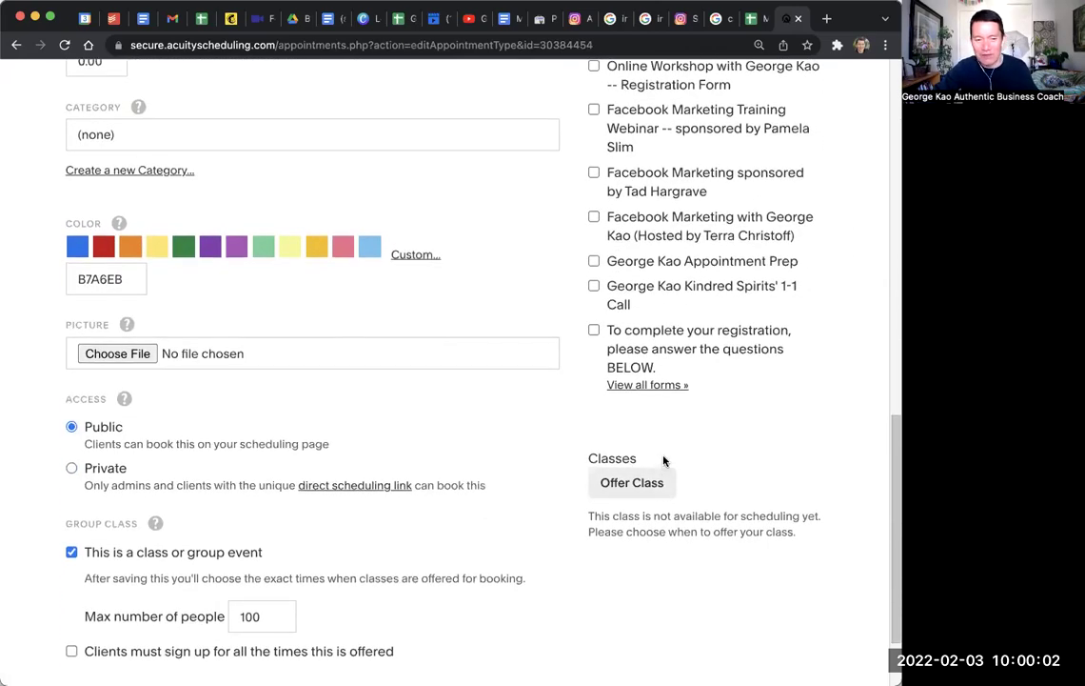
scroll(664, 461, down, 1)
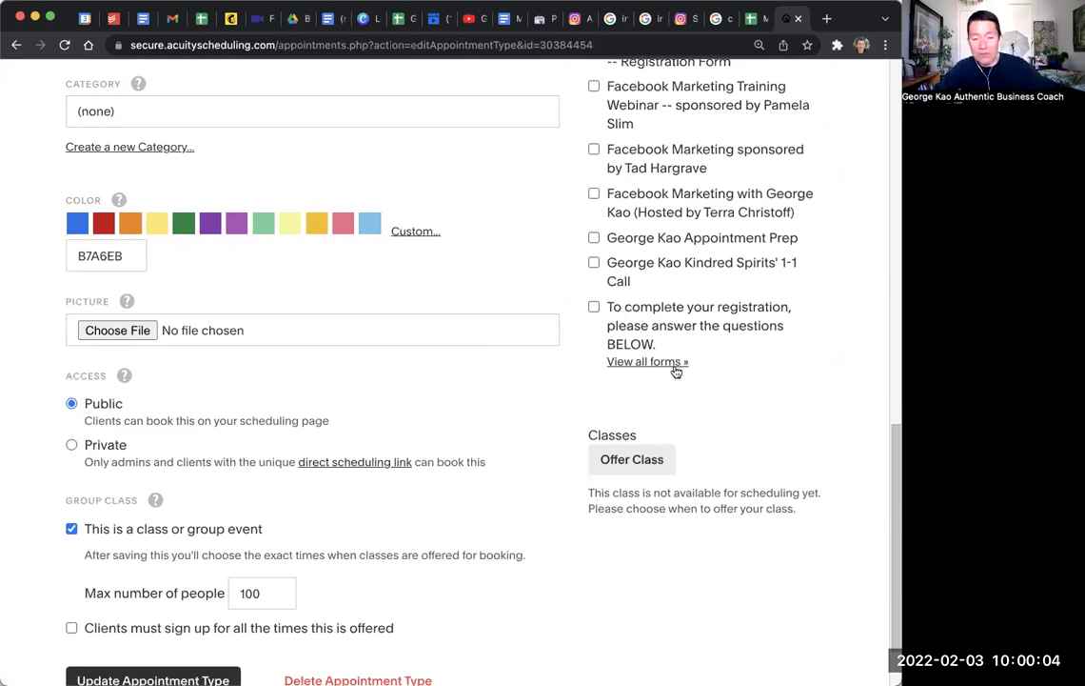
scroll(596, 496, up, 5)
scroll(596, 496, up, 6)
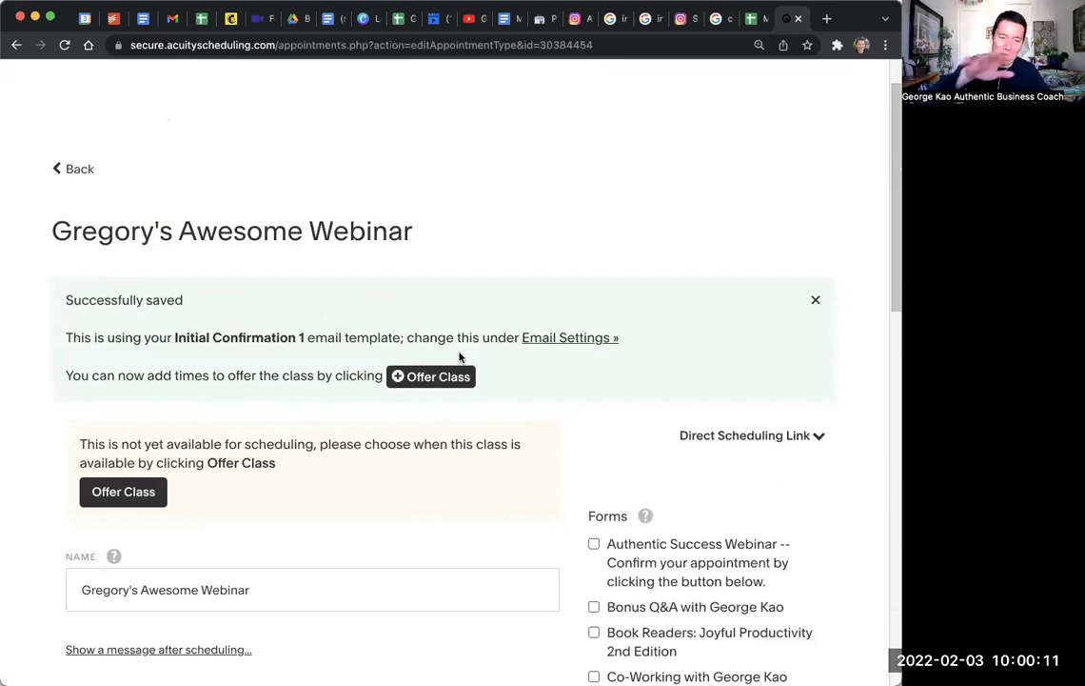
scroll(459, 356, down, 12)
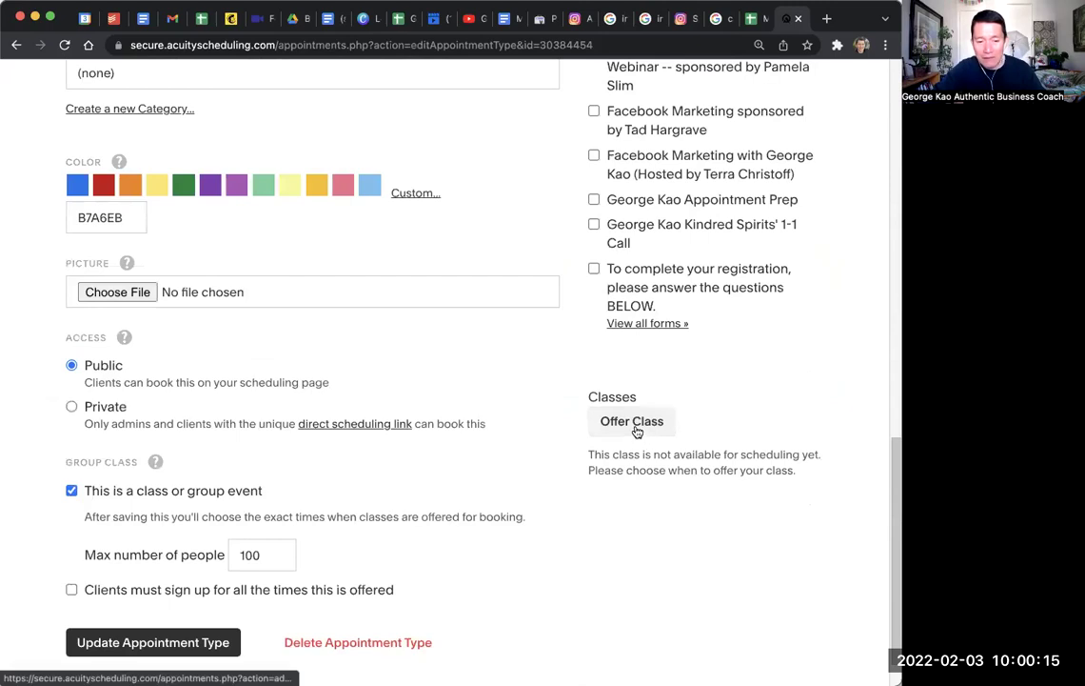
click(634, 425)
scroll(511, 394, down, 3)
Set the offered class date to 02/16/2022 using the calendar
click(115, 486)
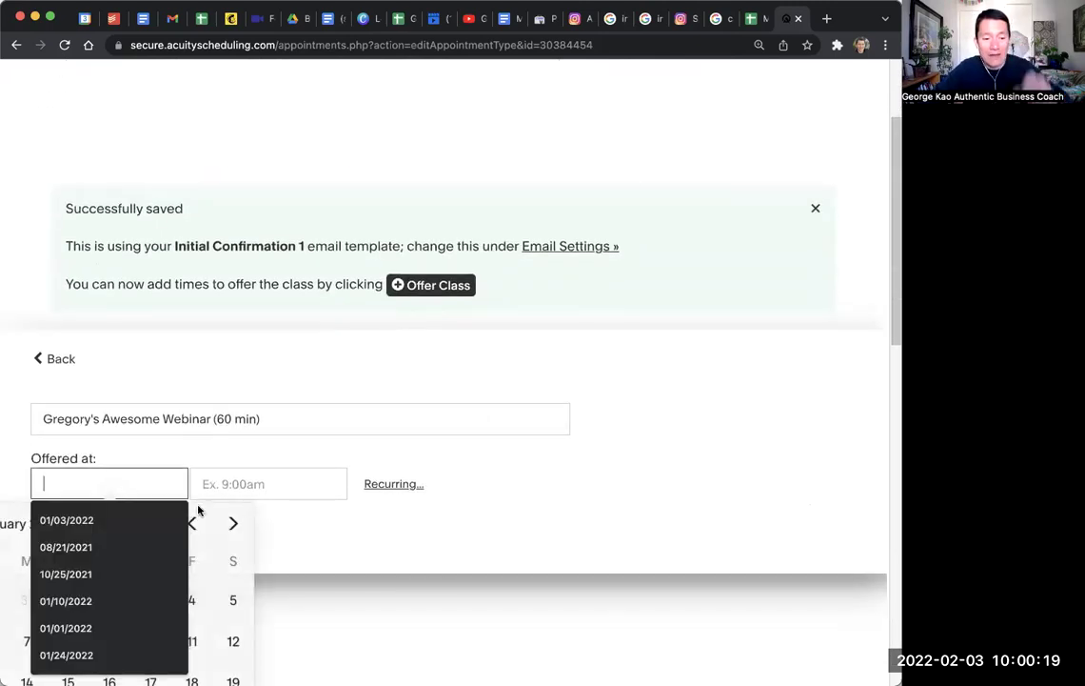
click(229, 523)
key(super+minus)
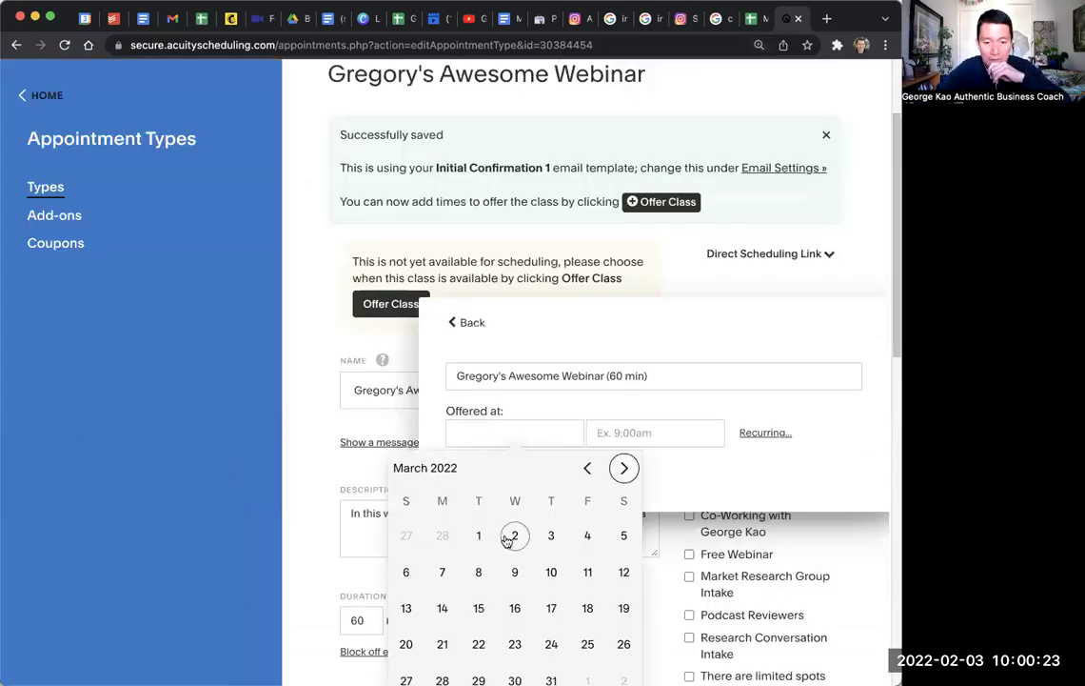
click(588, 468)
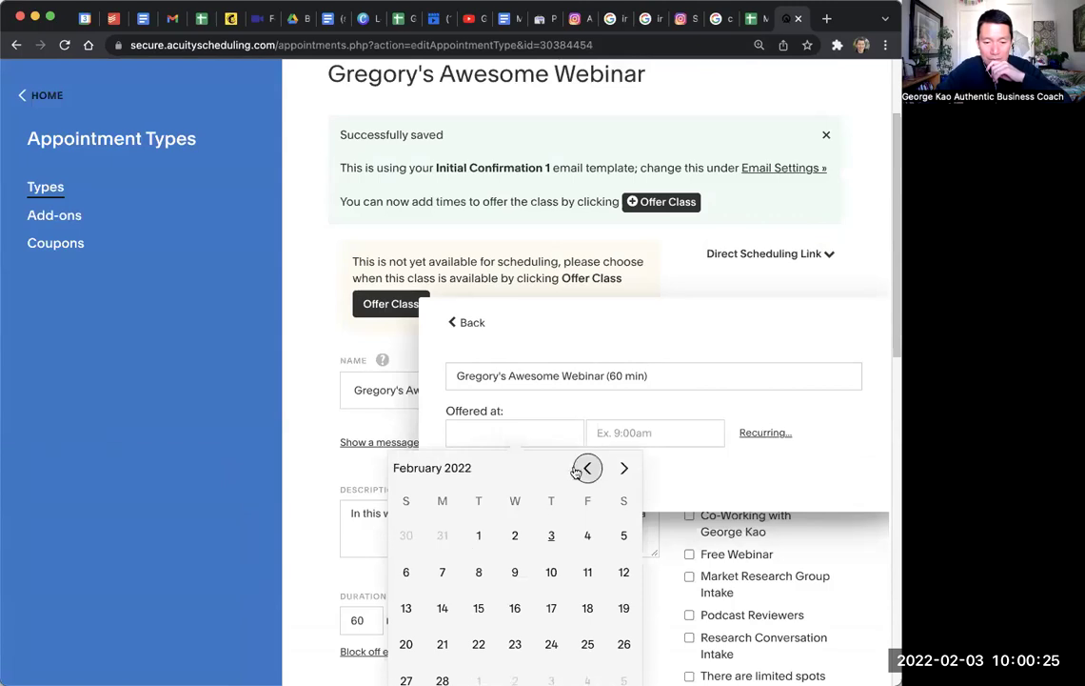
click(526, 433)
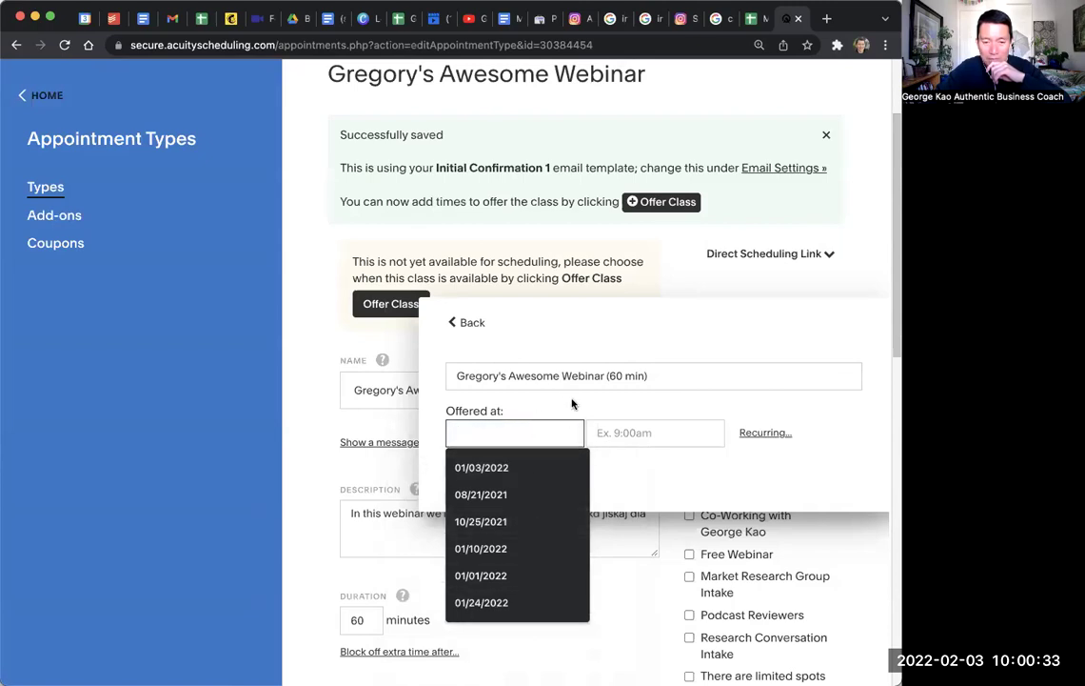
click(529, 428)
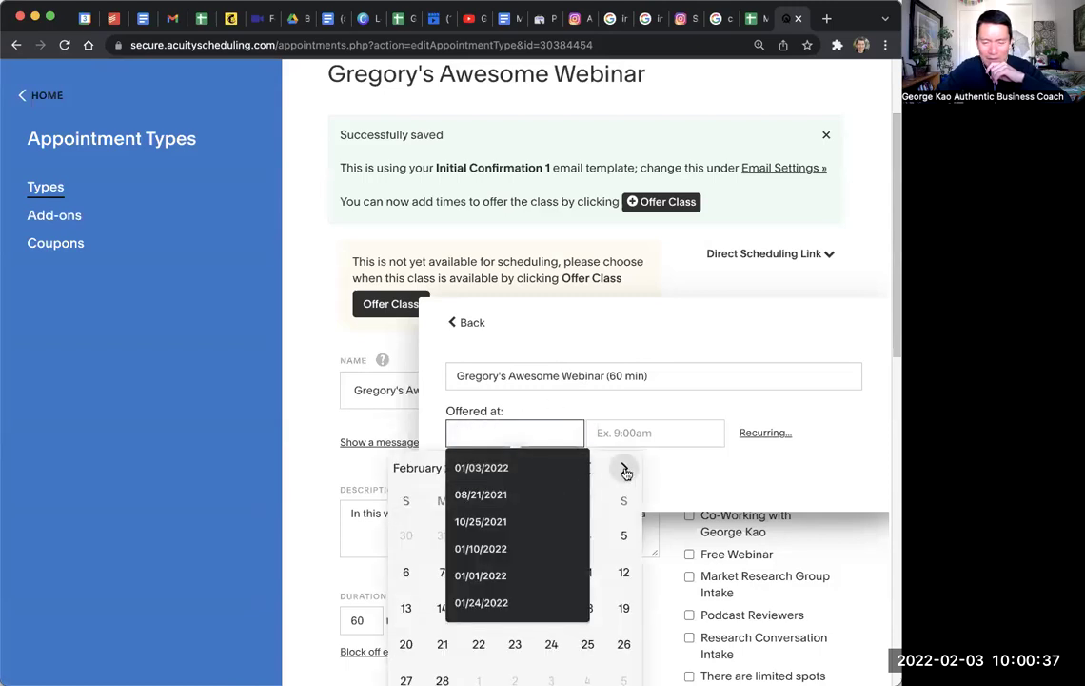
click(625, 470)
click(586, 468)
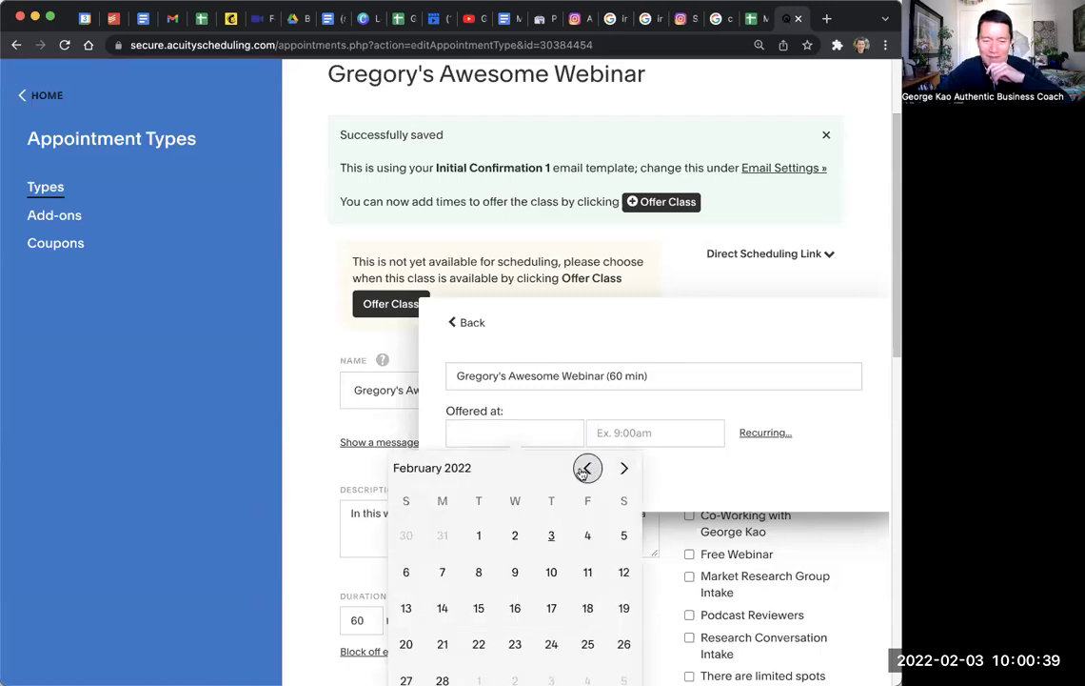
click(516, 608)
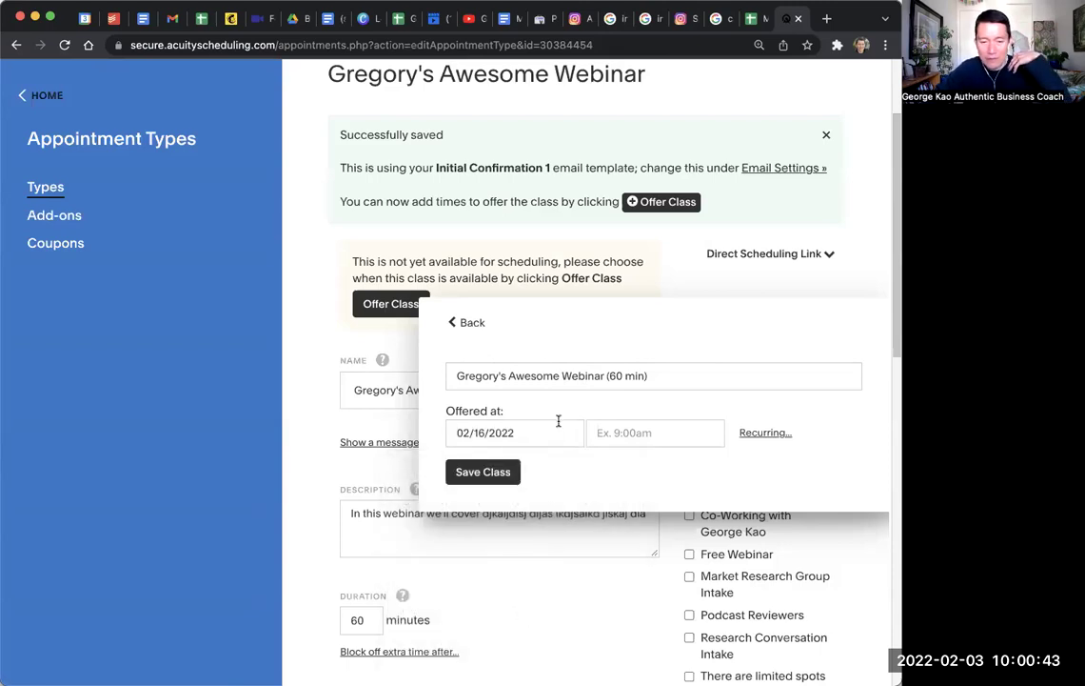
Set the class start time to 9am, save the class, and view it in the webinar's list of classes
click(641, 433)
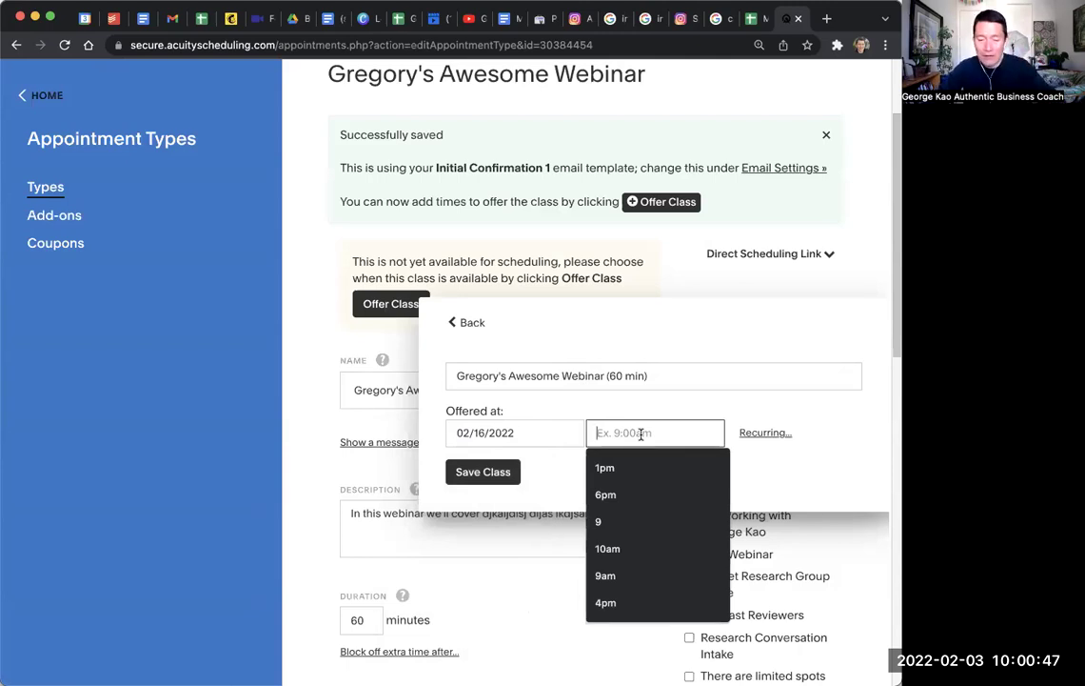
text(9am)
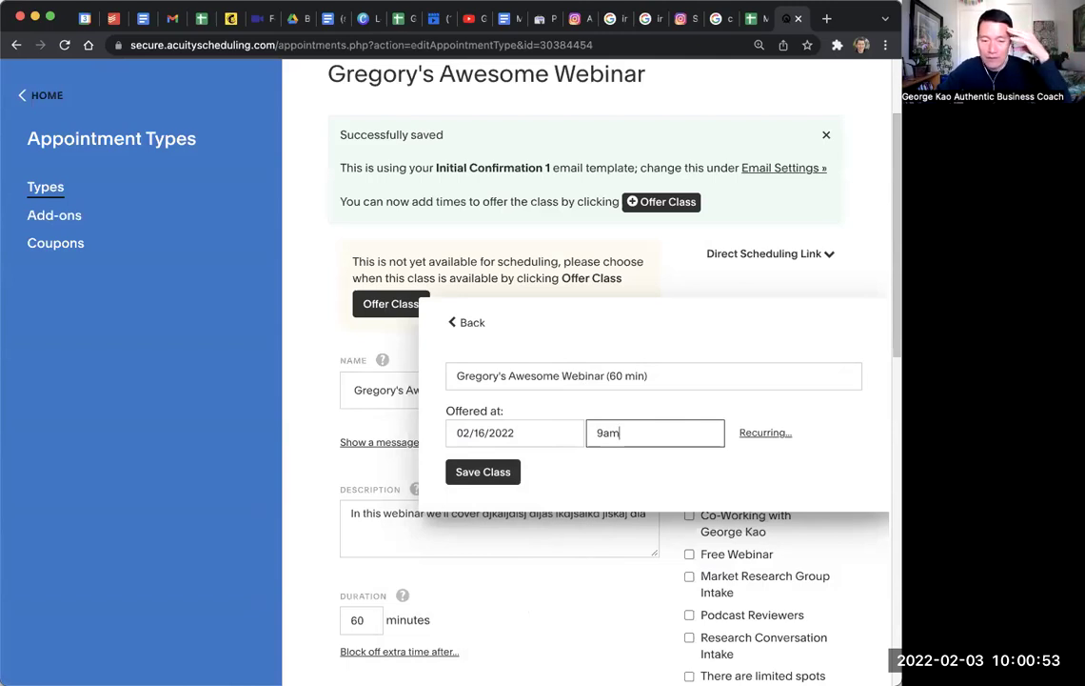
click(487, 474)
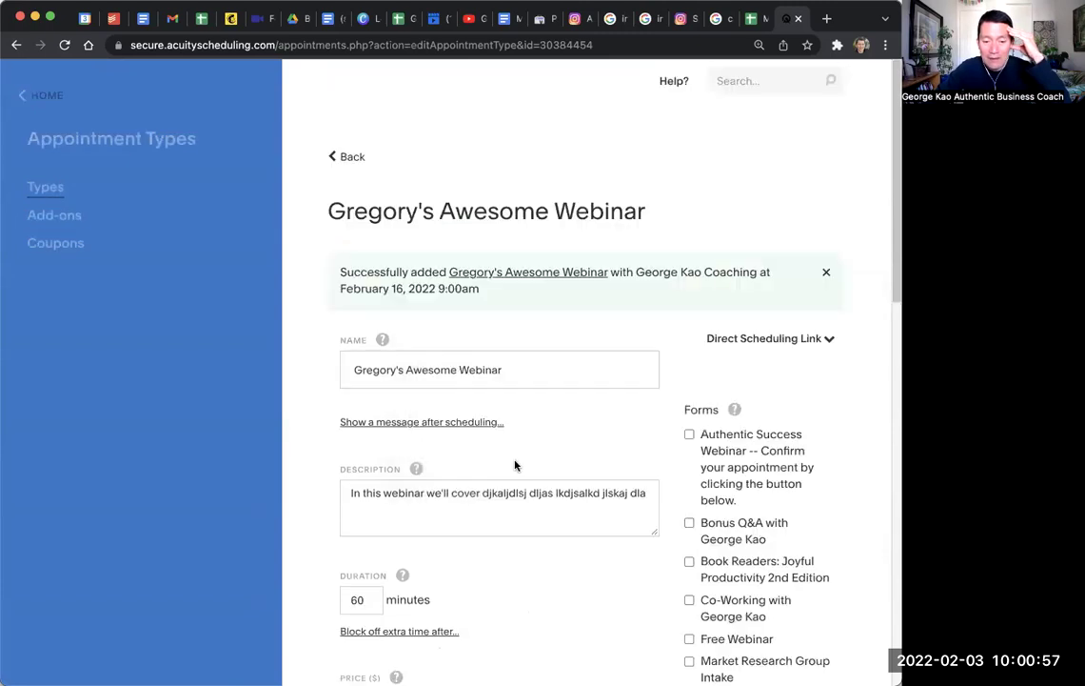
scroll(679, 411, down, 15)
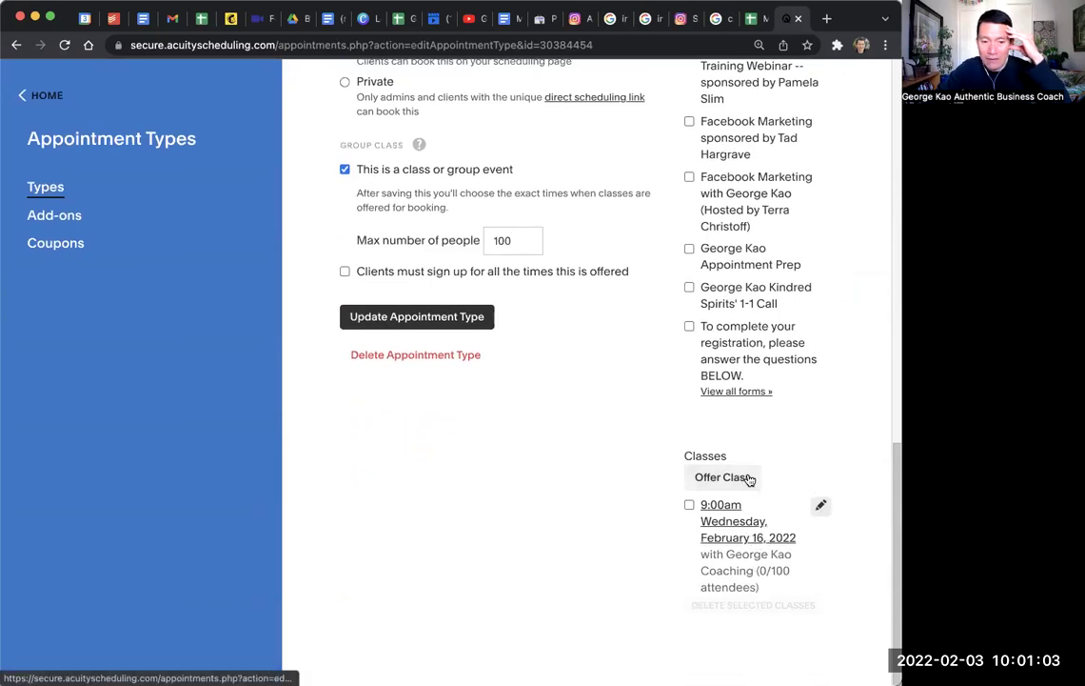
Show the webinar's direct scheduling link options and copy its direct link
scroll(749, 479, up, 15)
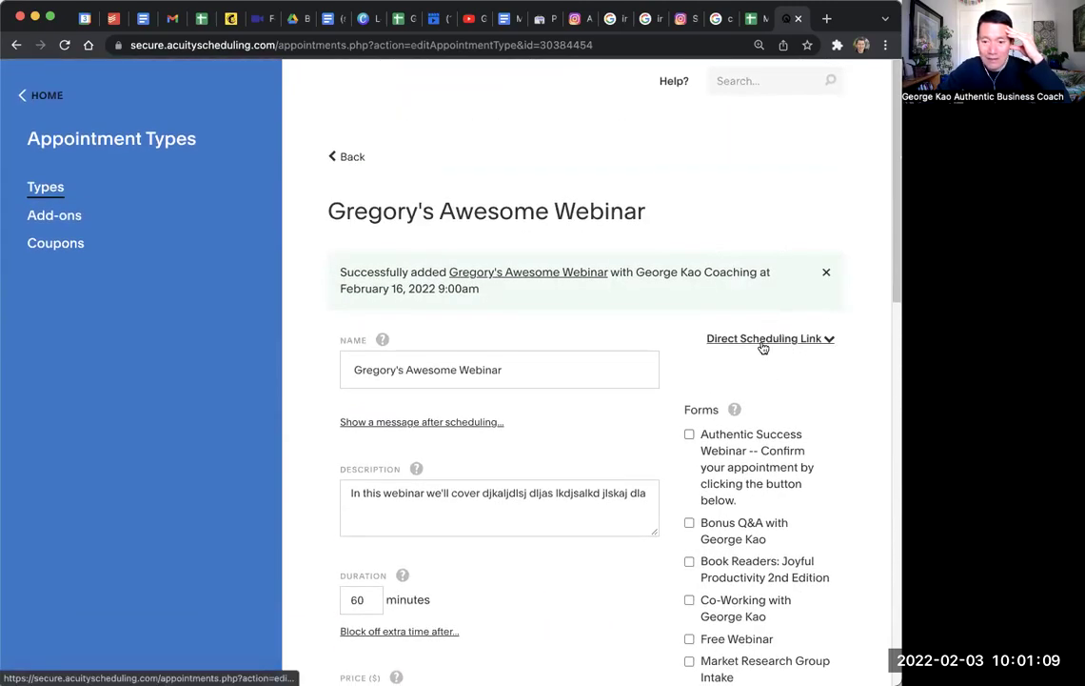
click(761, 341)
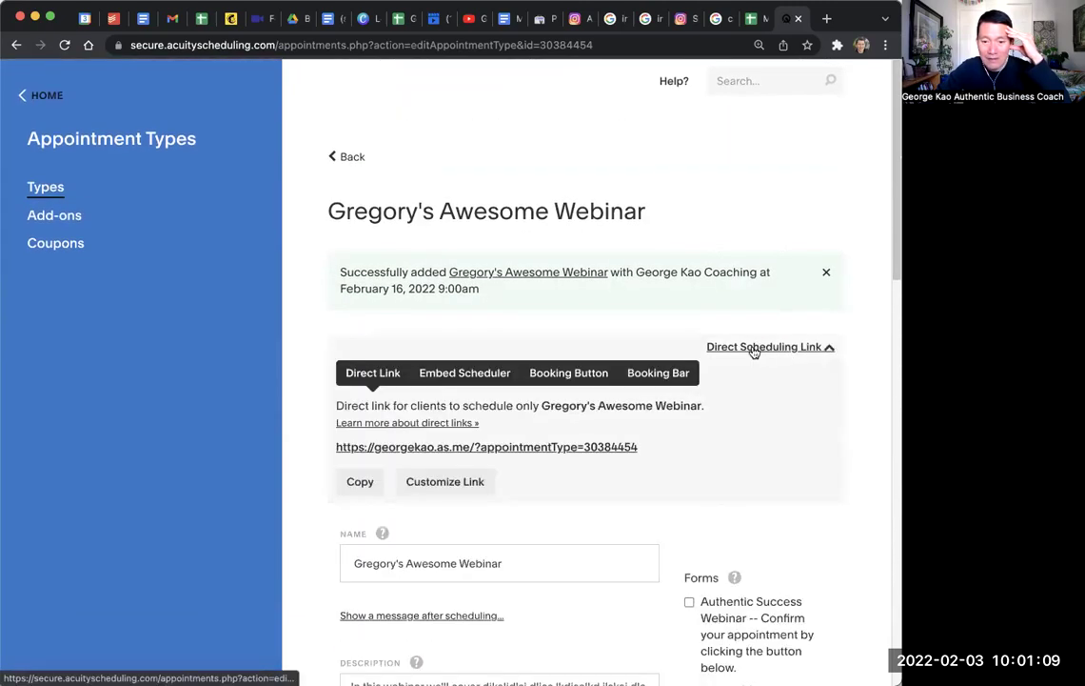
click(360, 484)
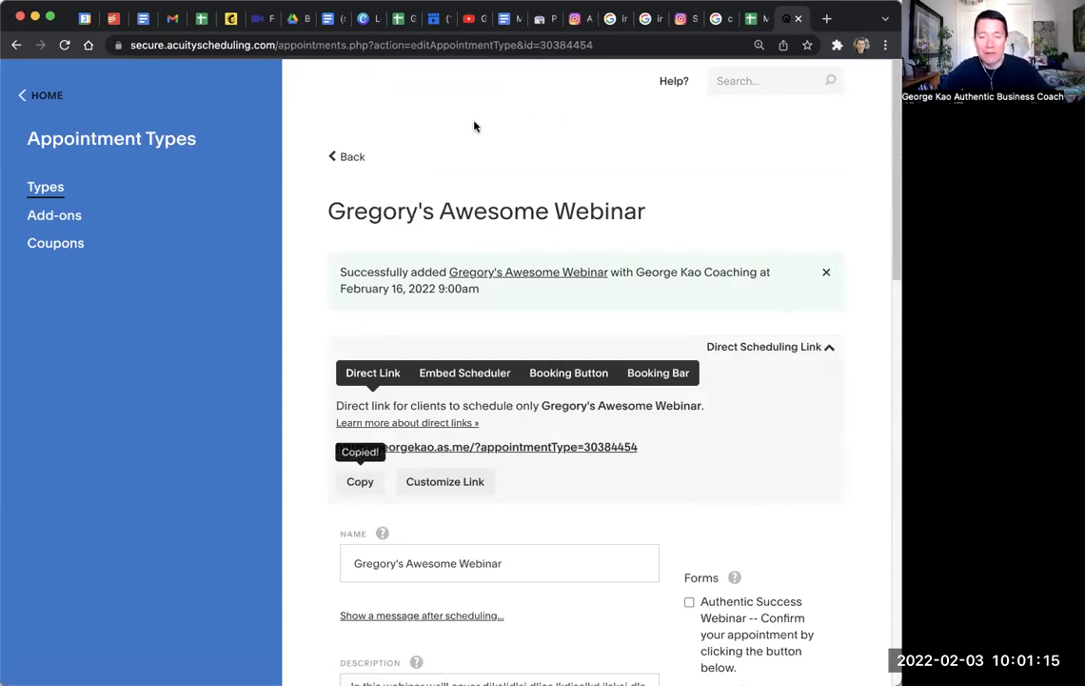
Create a new Google Docs document in a separate browser tab and paste the webinar's scheduling link into it
key(ctrl+t)
text(doc.)
key(Return)
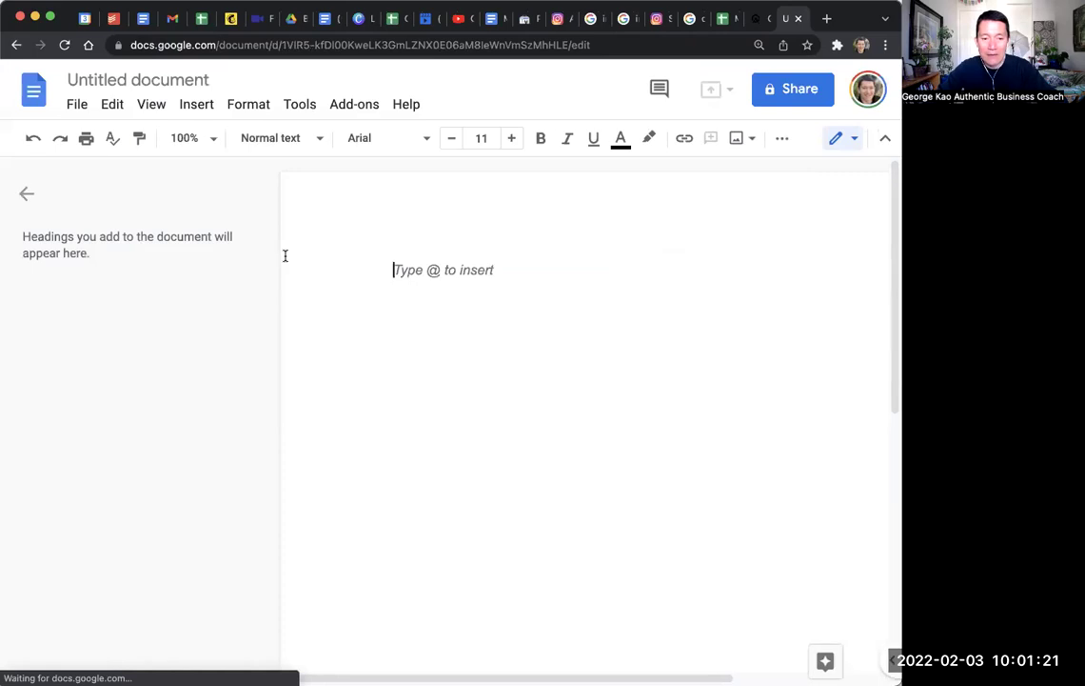
key(super+v)
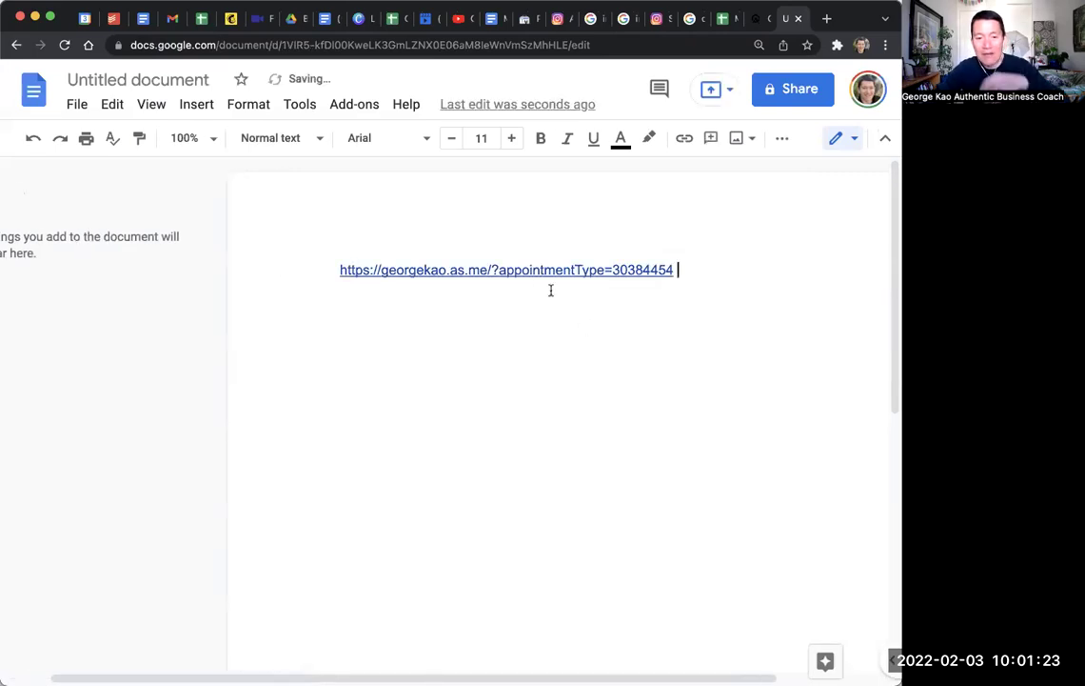
Open the pasted scheduling link and review the webinar's description, time and remaining spots on the public booking page
click(505, 271)
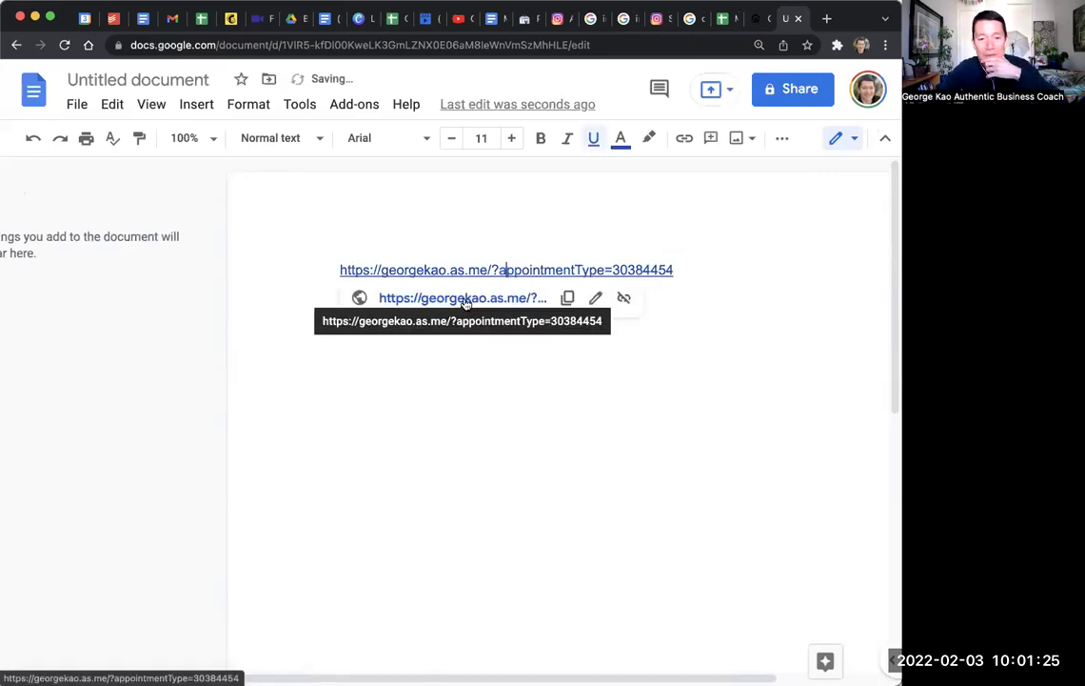
click(465, 301)
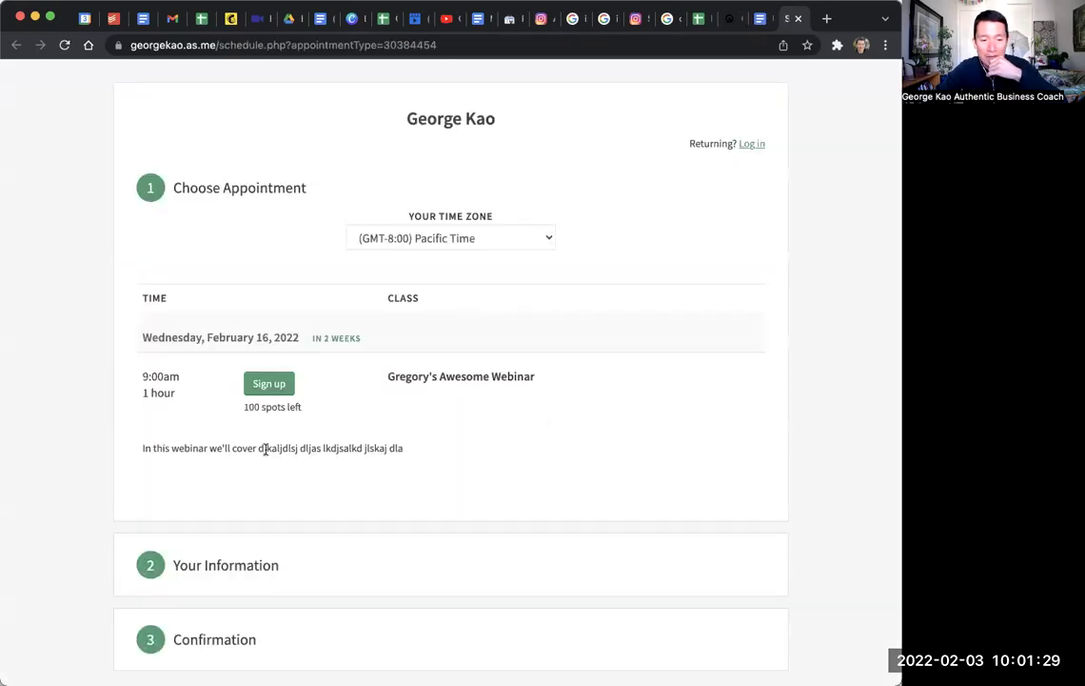
drag(264, 448, 381, 449)
click(353, 448)
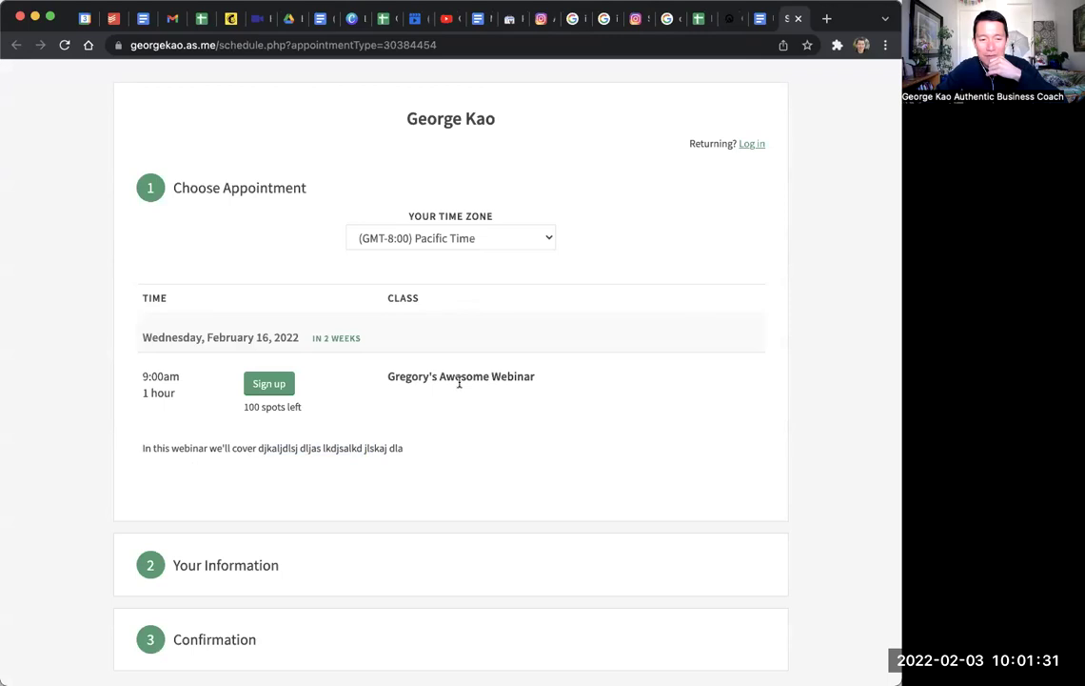
drag(323, 414, 237, 416)
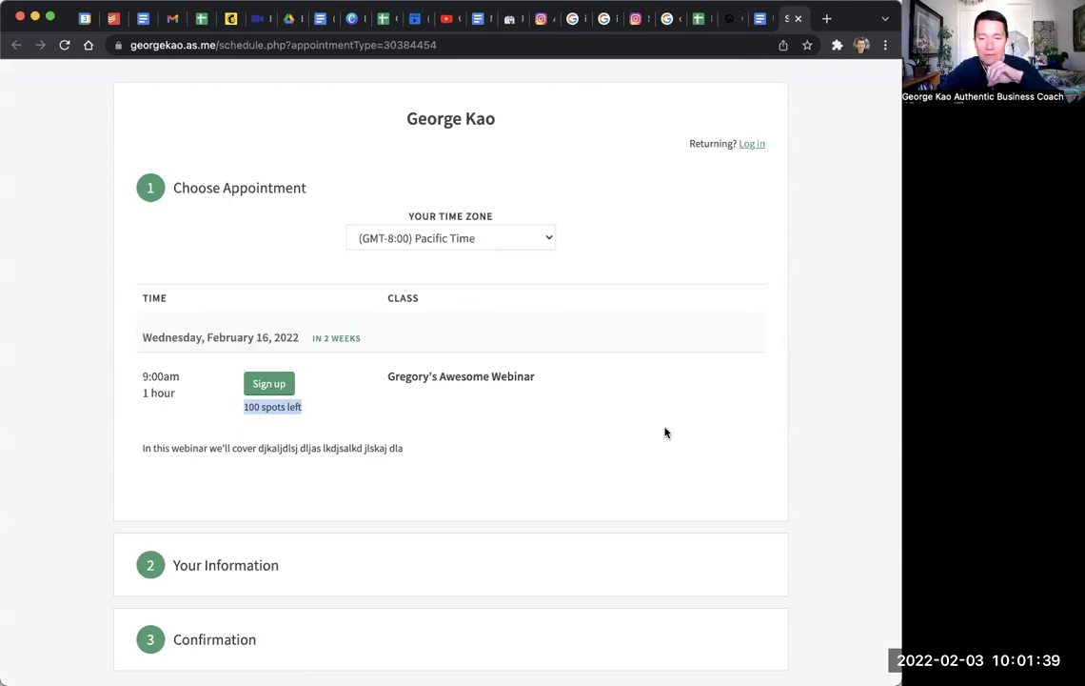
click(812, 404)
scroll(812, 404, down, 2)
scroll(812, 404, up, 2)
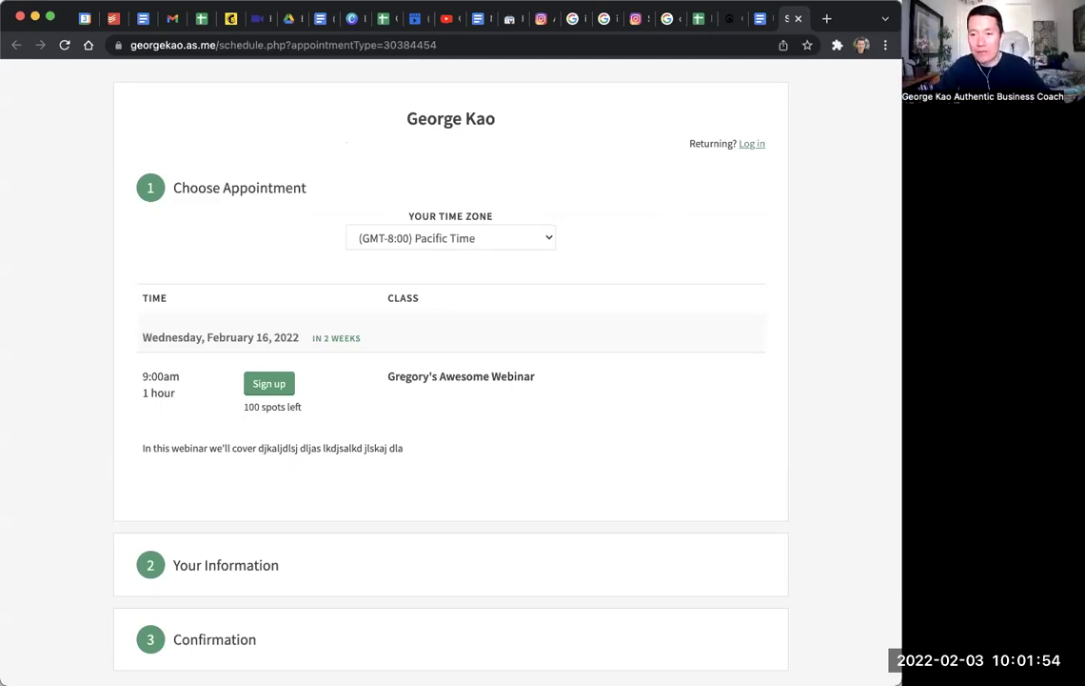
Return to Acuity Scheduling and open the client email settings for initial confirmations
click(734, 23)
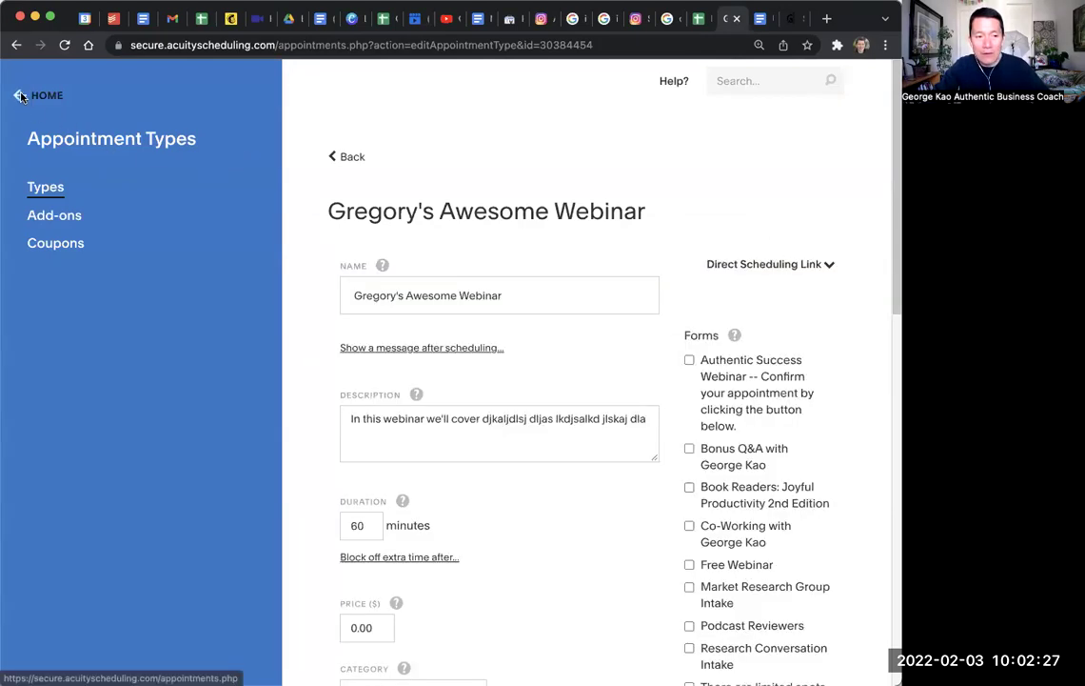
click(20, 96)
scroll(67, 433, down, 4)
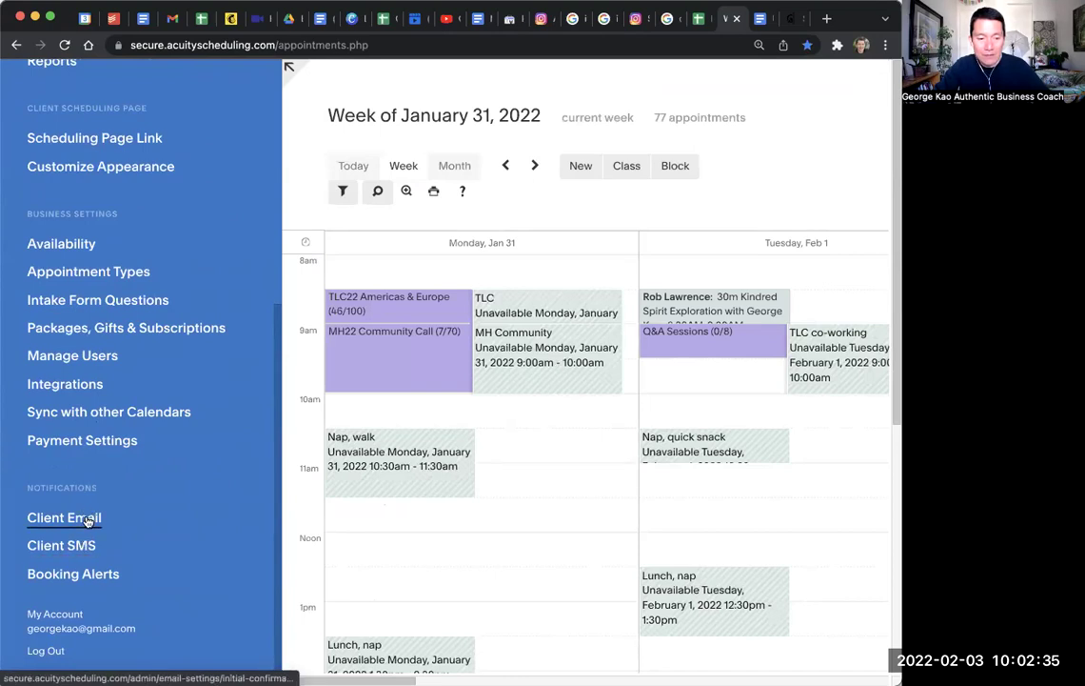
click(87, 519)
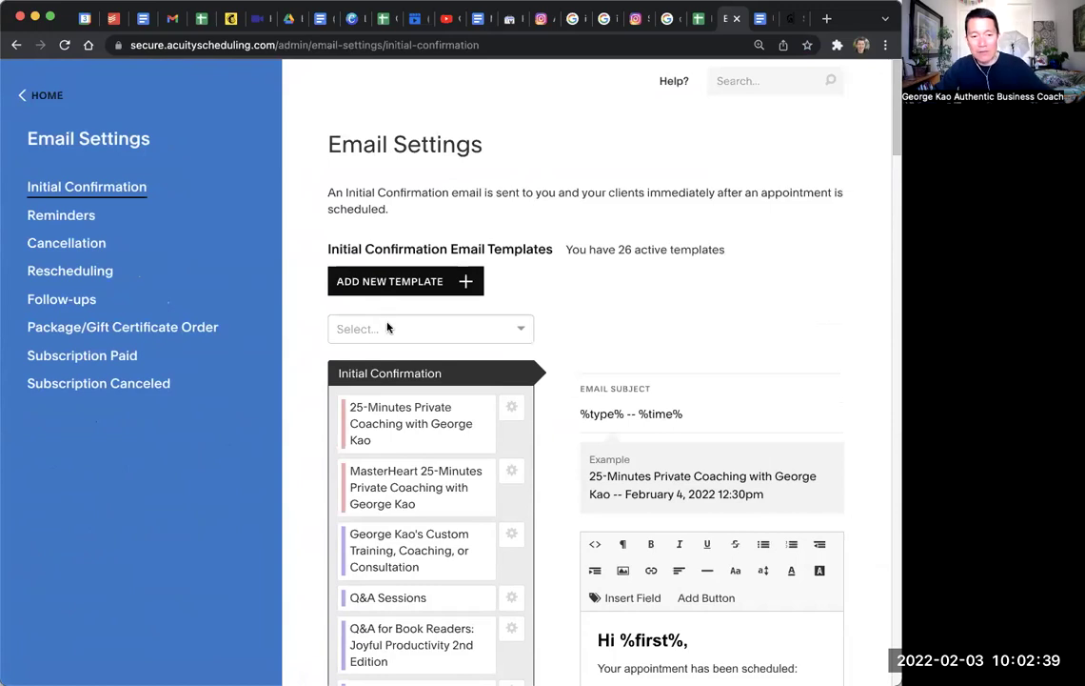
Search the appointment types for "gre", choose the webinar, and review the initial confirmation template it belongs to
click(388, 327)
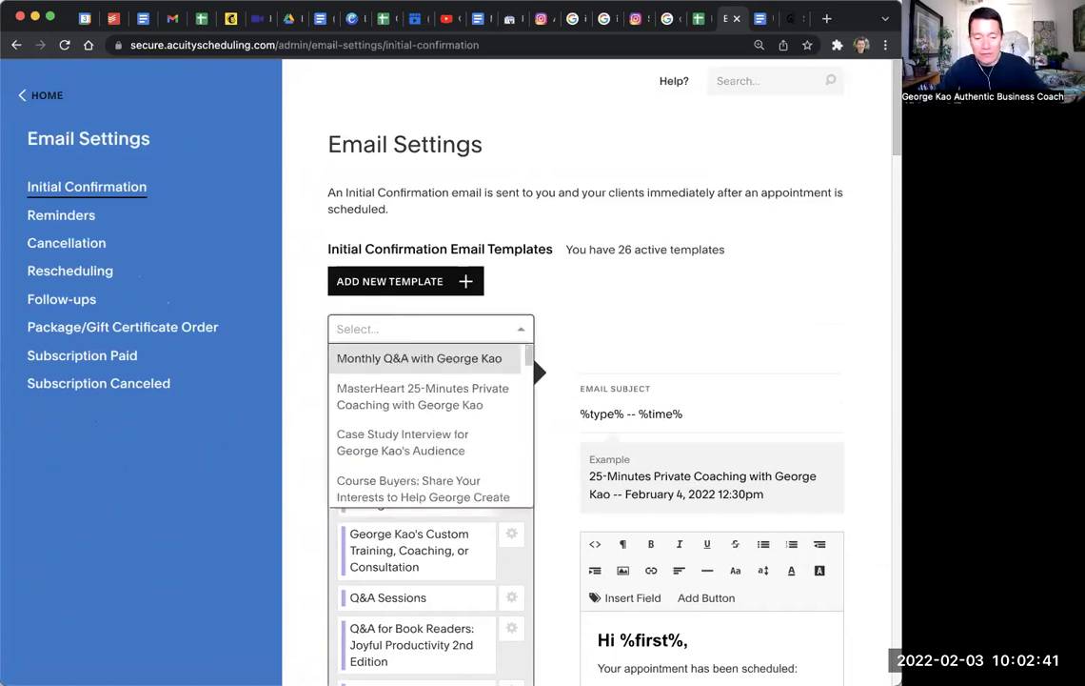
text(gre)
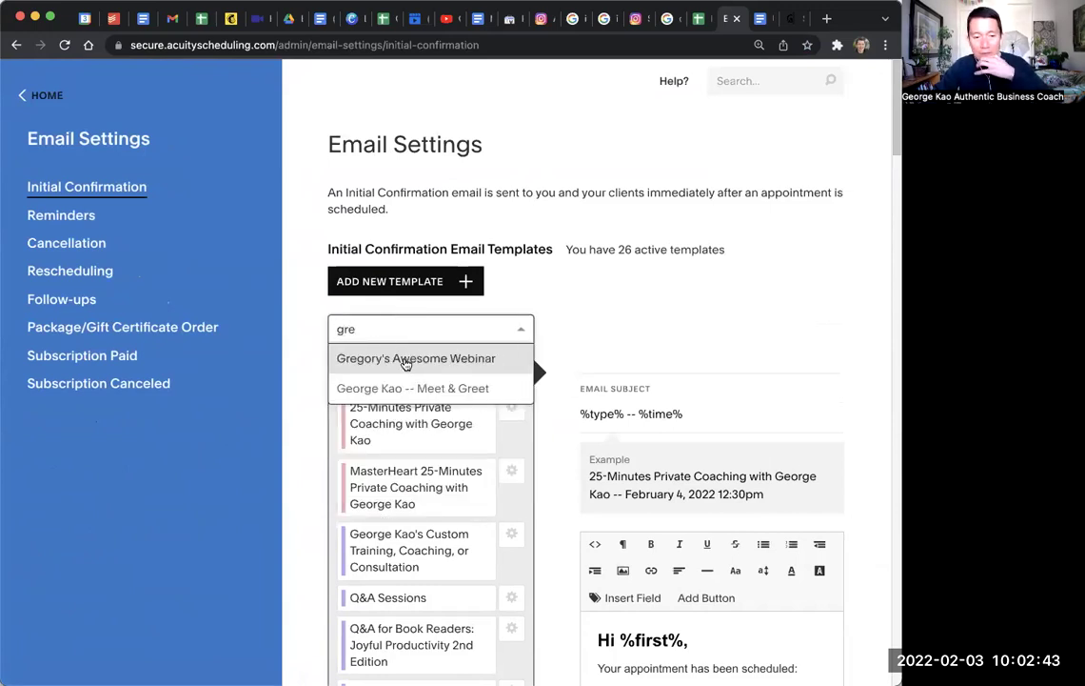
click(406, 358)
scroll(406, 362, down, 3)
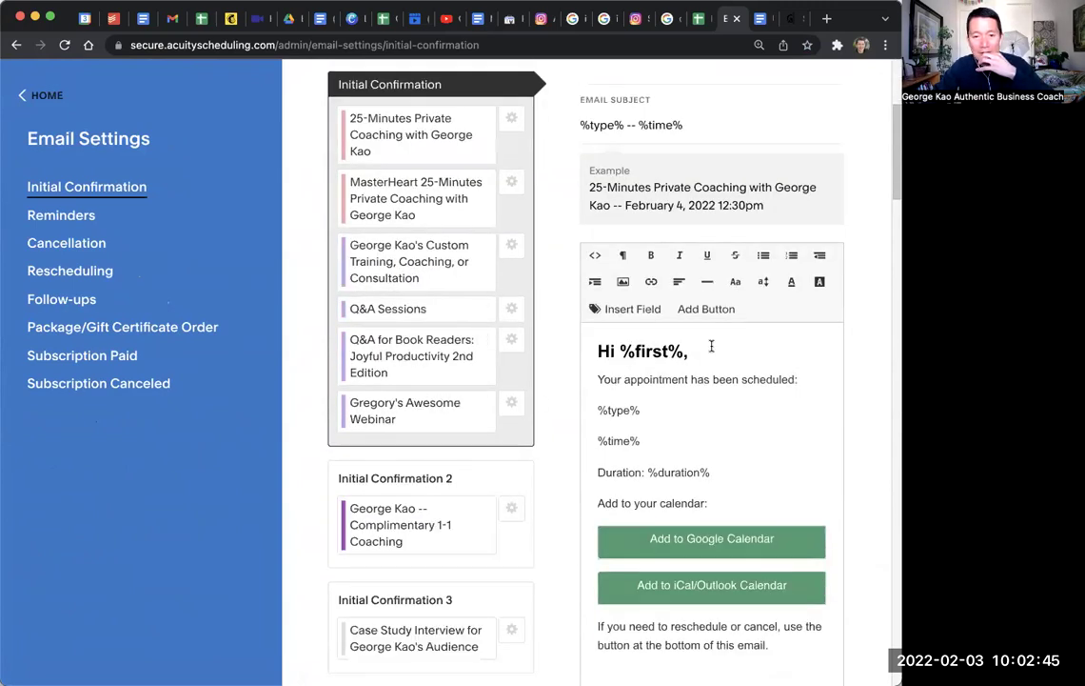
scroll(722, 340, up, 4)
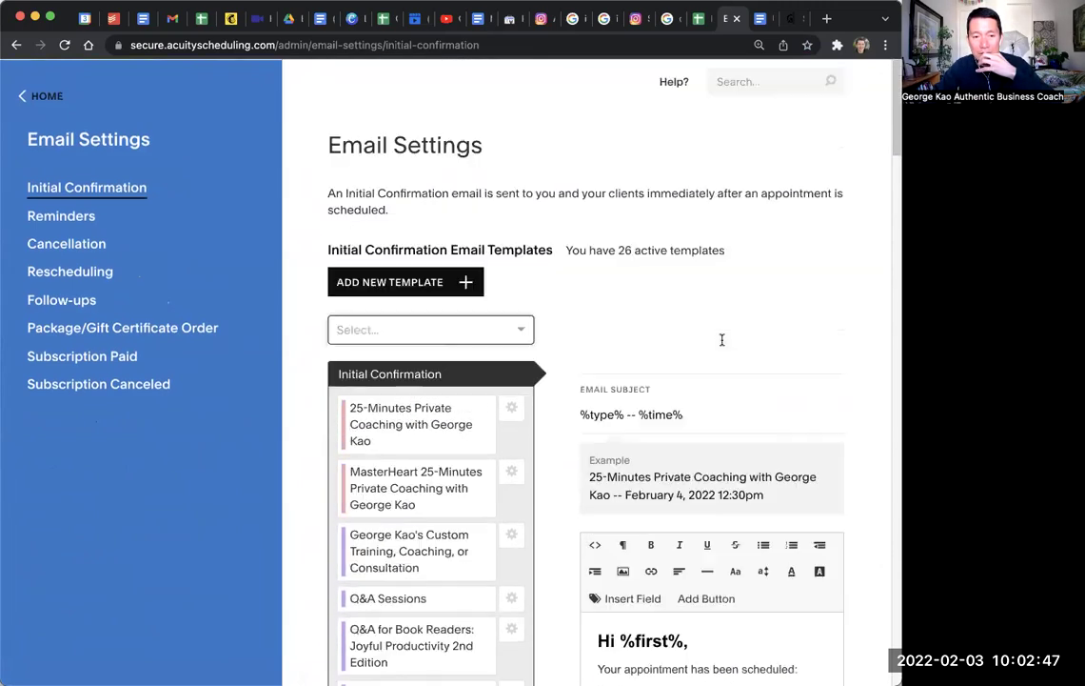
scroll(721, 340, down, 2)
scroll(722, 340, down, 1)
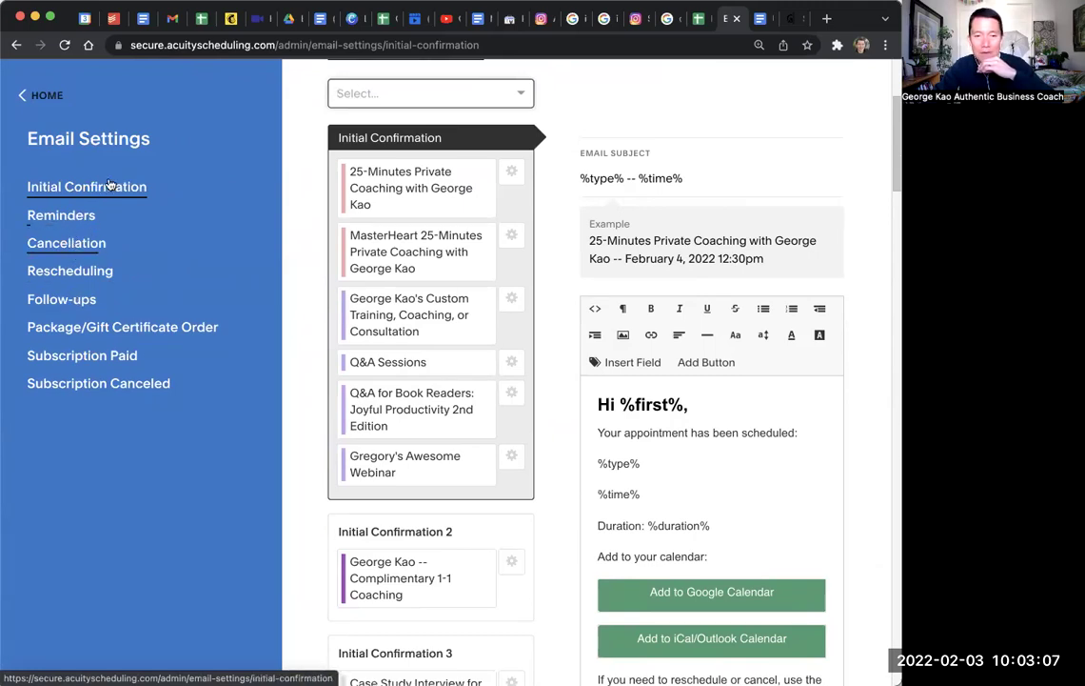
Locate the webinar among the confirmation templates again by searching for "grego"
scroll(816, 240, up, 3)
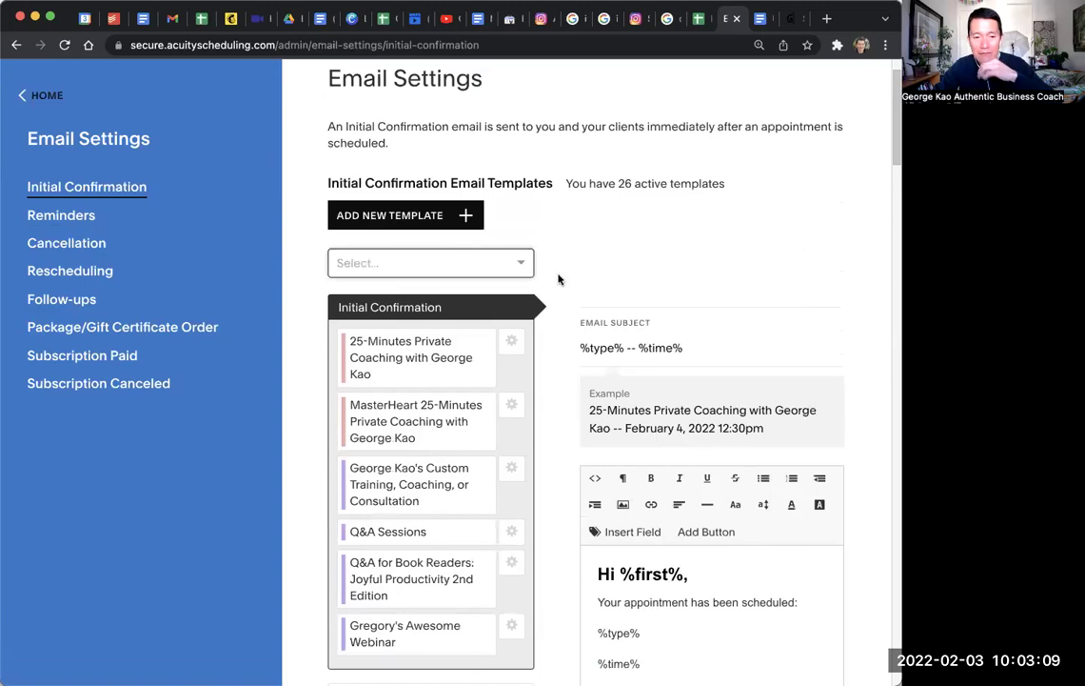
text(grego)
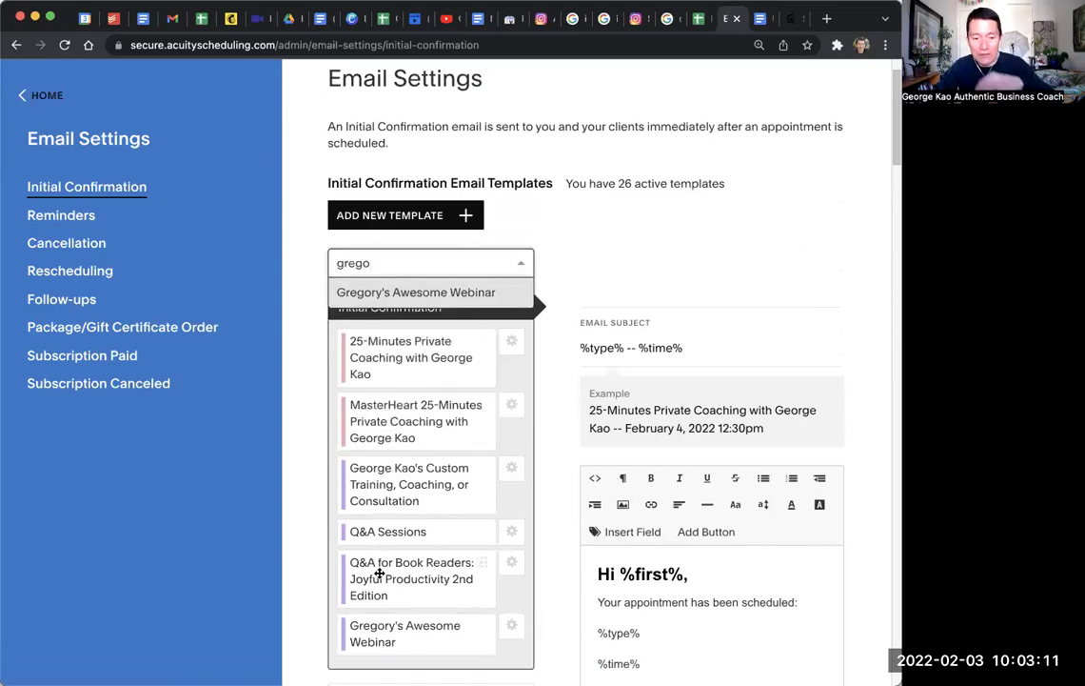
click(408, 291)
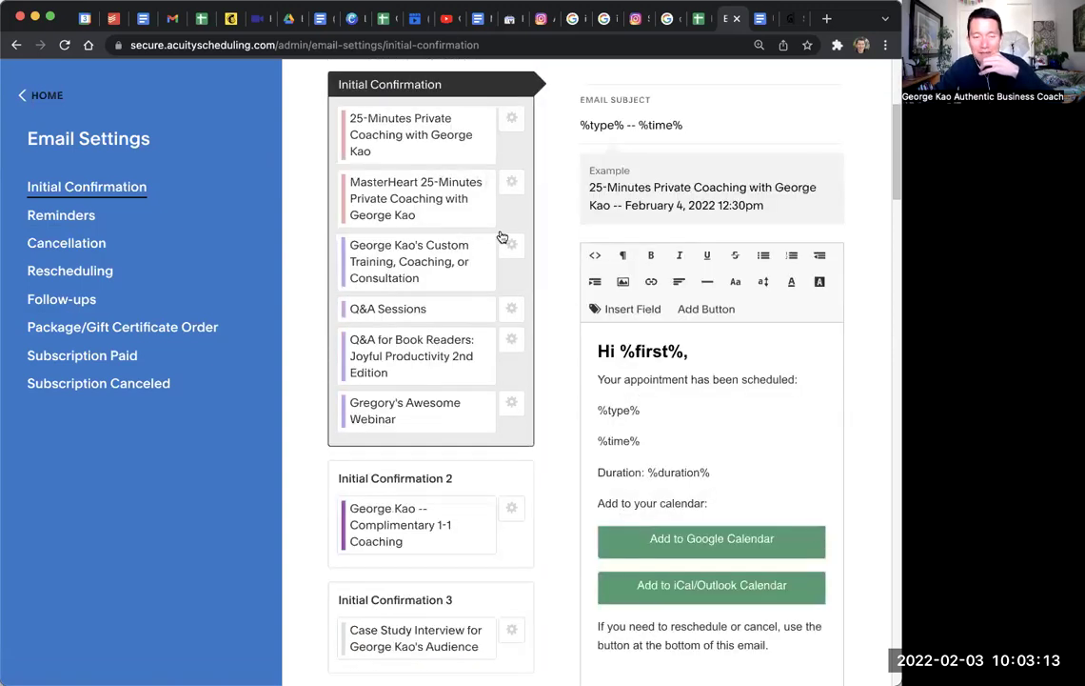
scroll(491, 238, up, 1)
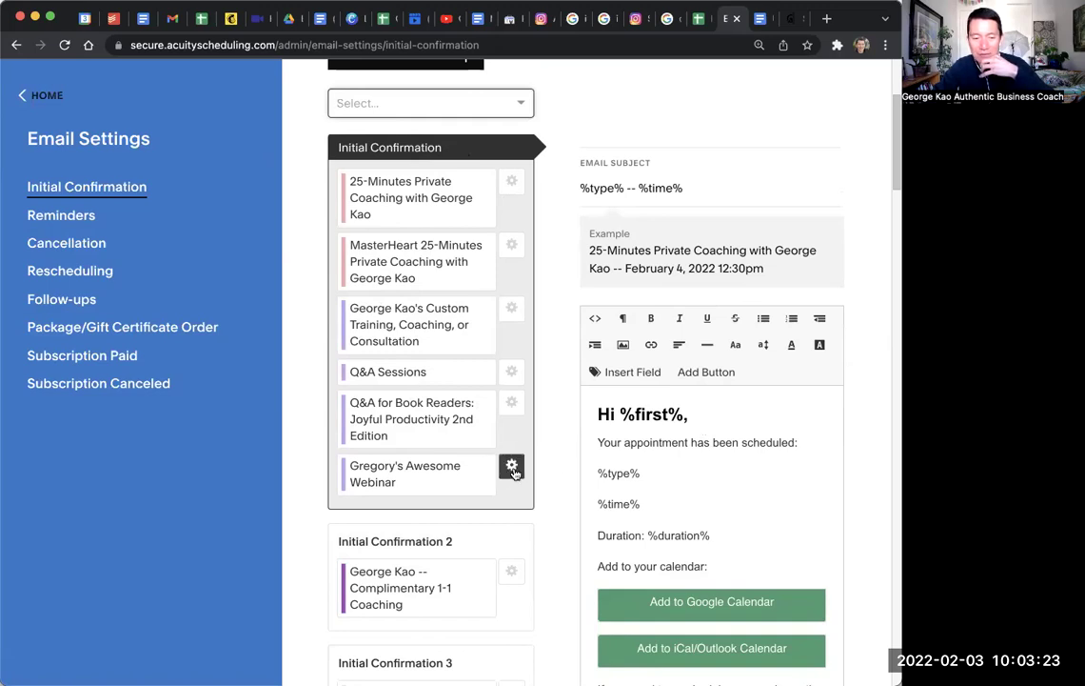
View the template choices for moving the webinar to another initial confirmation email, then close them without choosing one
click(512, 468)
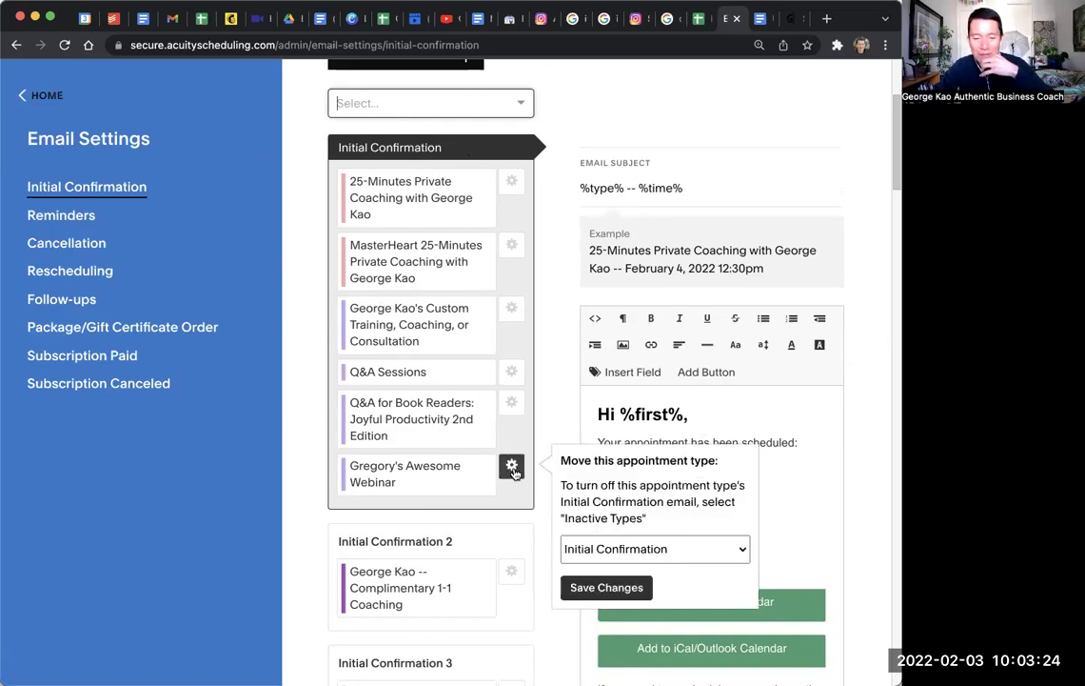
click(624, 549)
scroll(628, 561, down, 3)
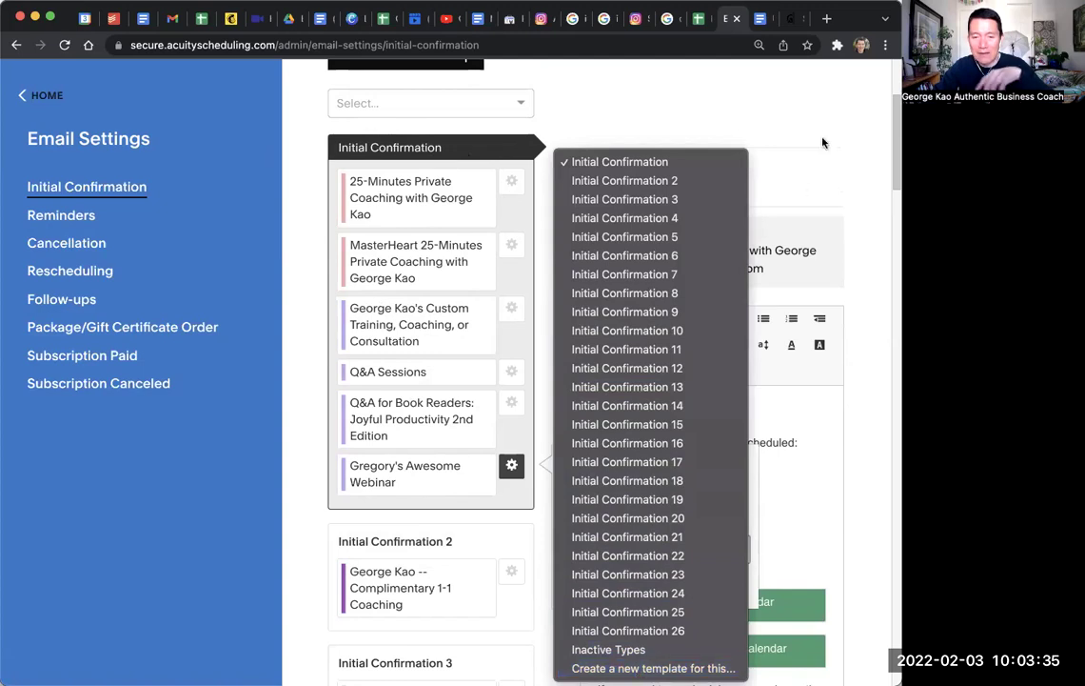
click(817, 106)
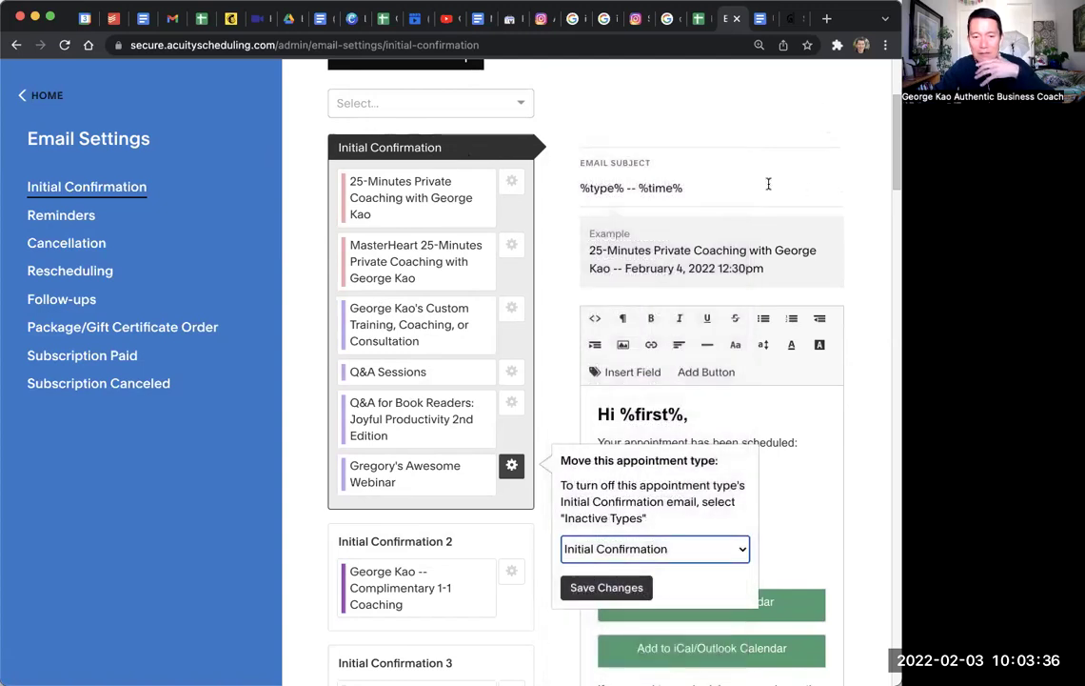
click(690, 171)
Examine the %type% and %time% placeholders in the initial confirmation email's subject
click(697, 189)
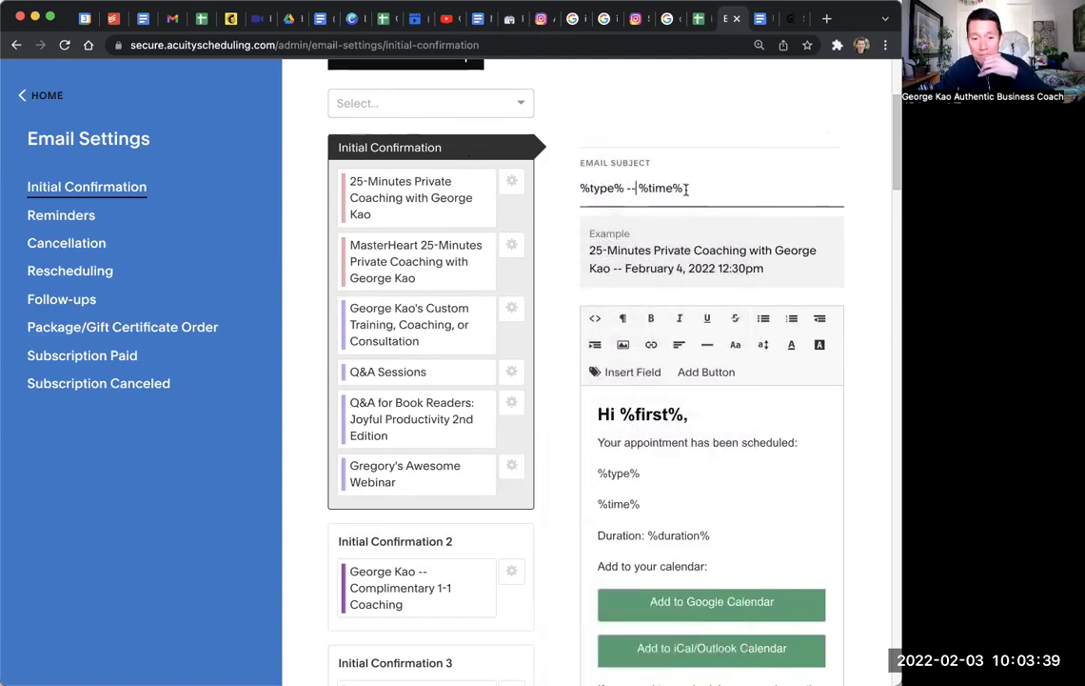
scroll(699, 192, up, 2)
click(585, 233)
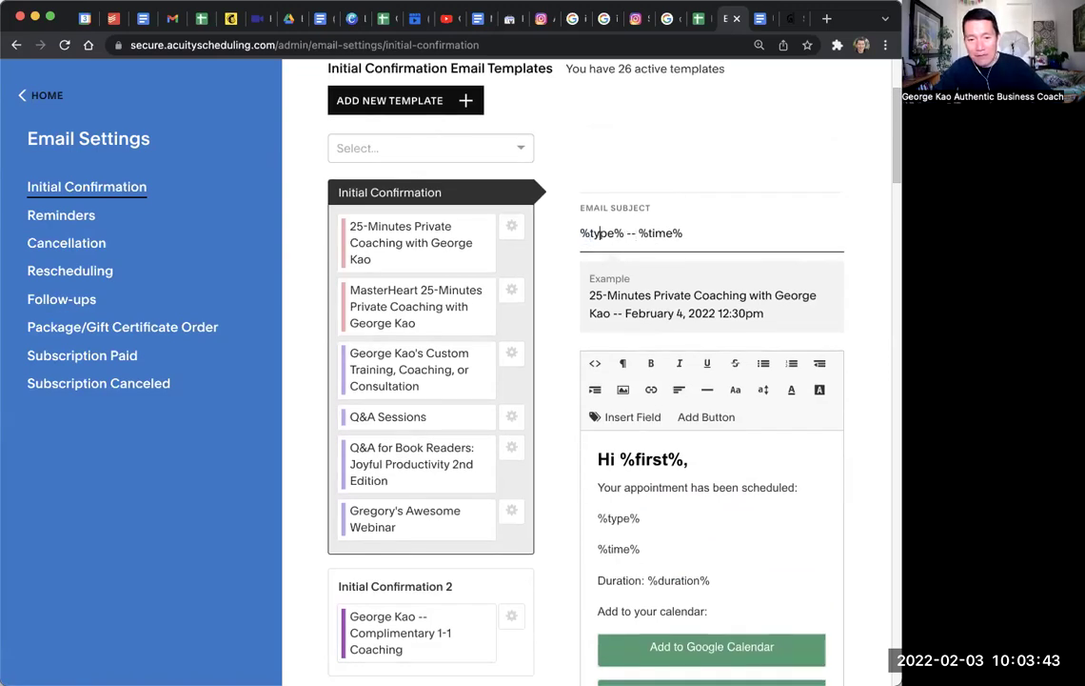
double_click(601, 233)
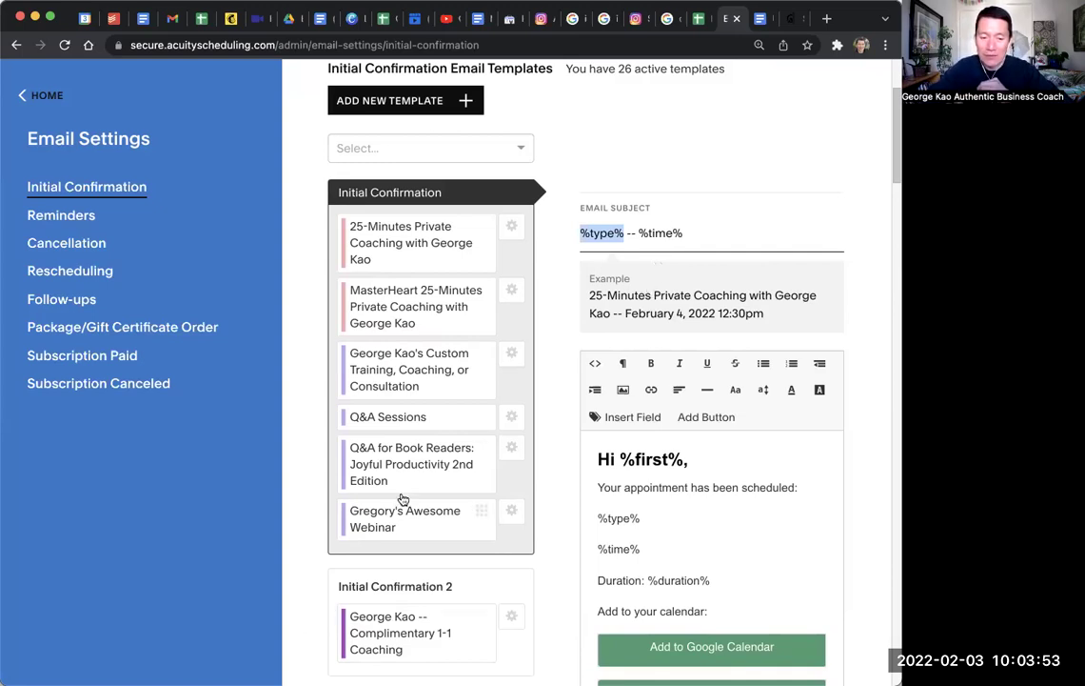
drag(624, 232, 577, 235)
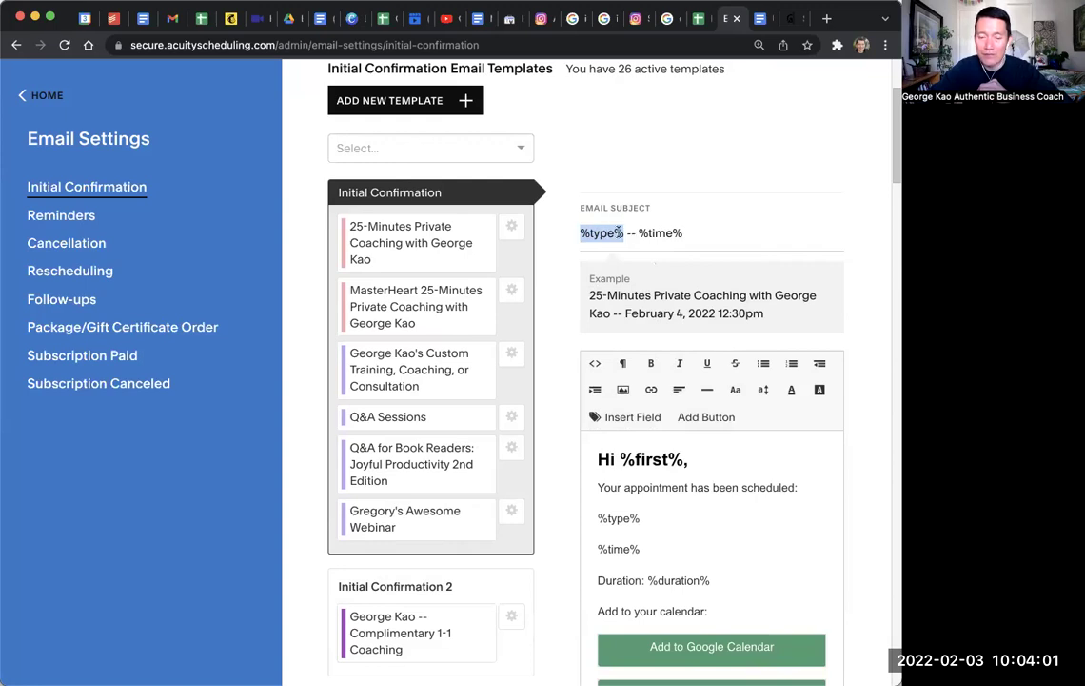
click(626, 233)
double_click(624, 232)
click(625, 233)
drag(650, 232, 688, 234)
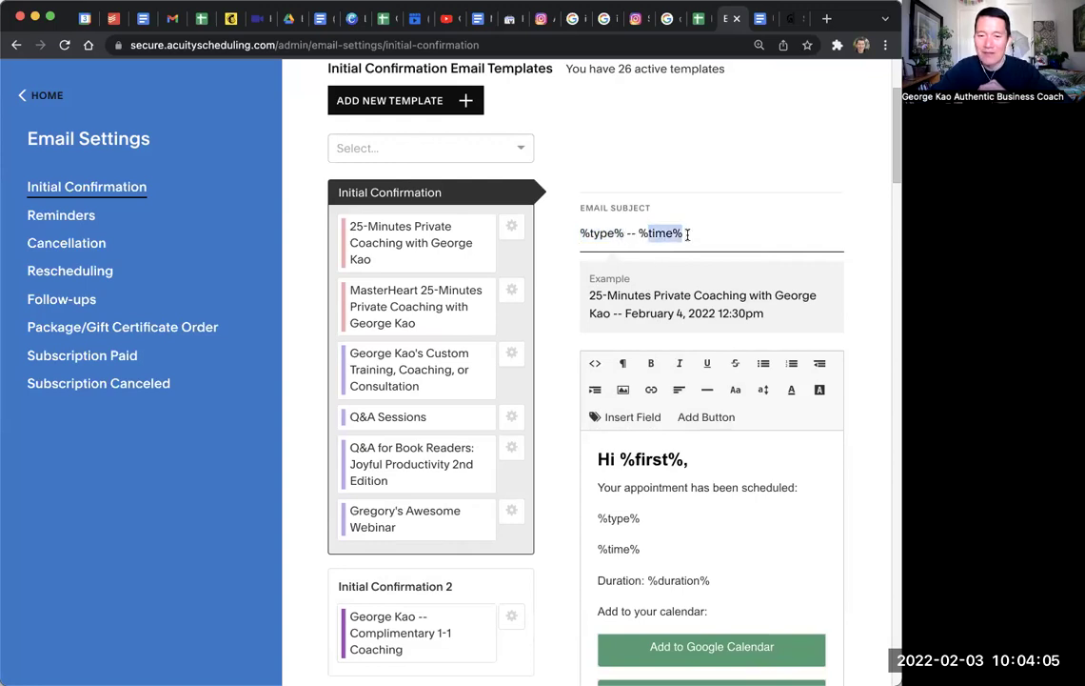
click(687, 234)
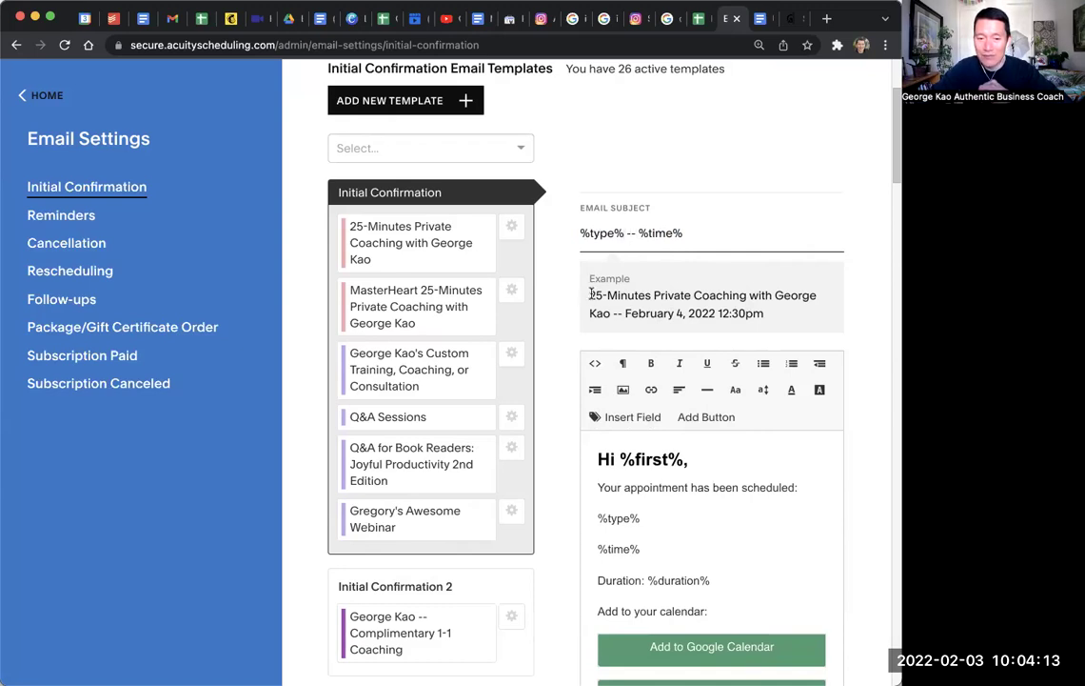
Compare the example subject line with the subject's placeholders and view the confirmation email's body
drag(590, 295, 610, 318)
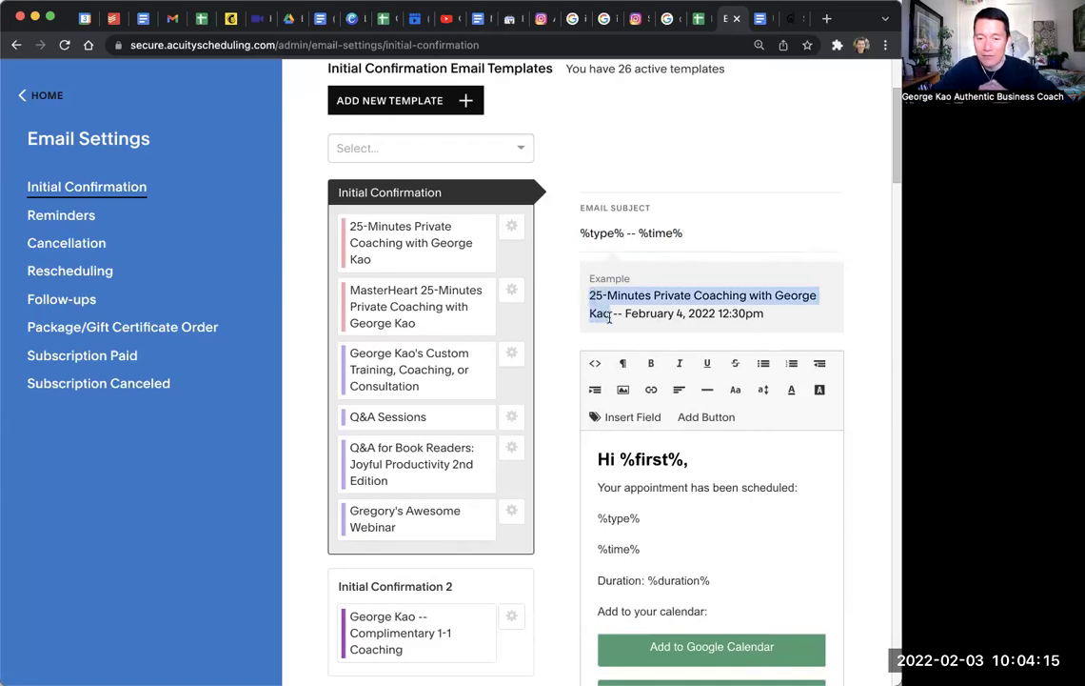
click(615, 317)
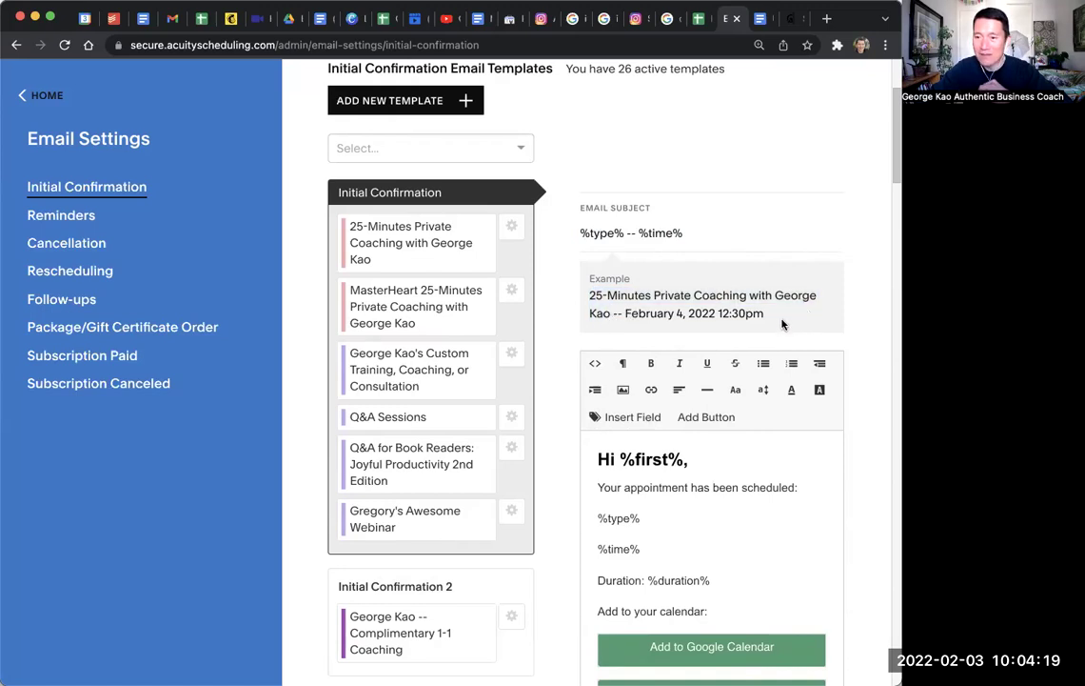
drag(781, 326, 588, 294)
triple_click(650, 234)
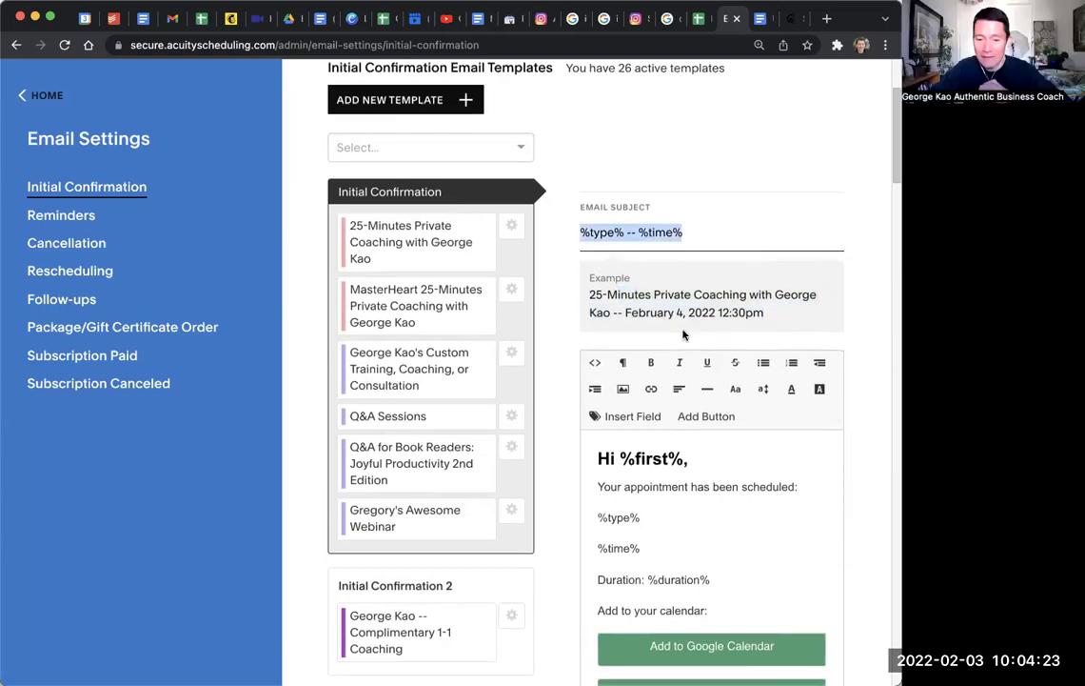
scroll(686, 262, down, 5)
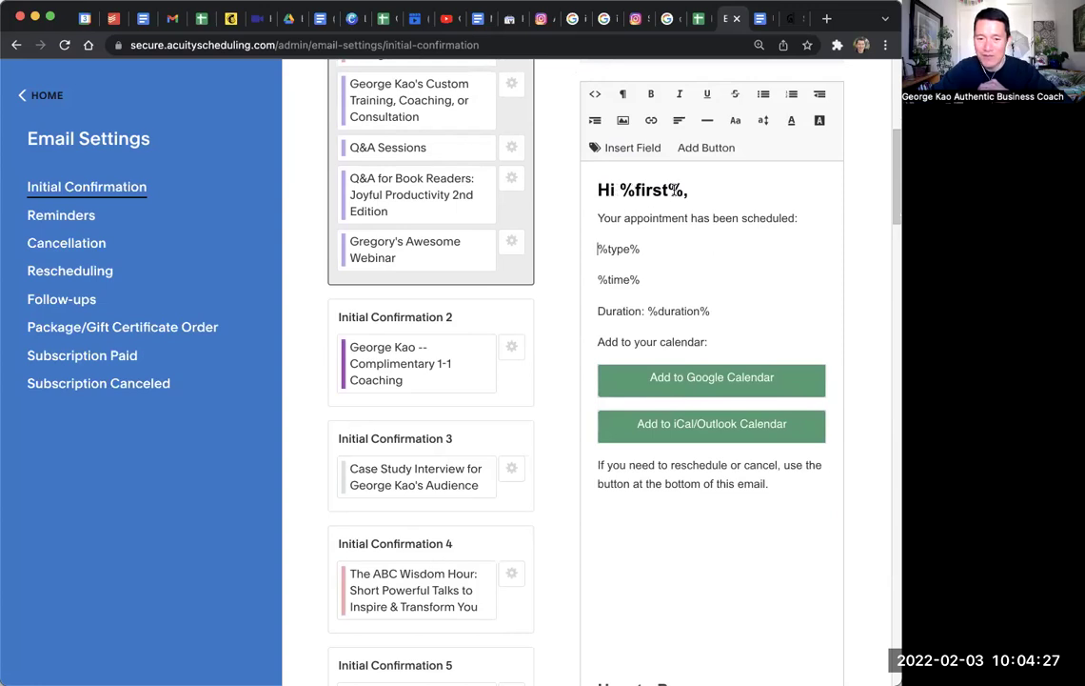
Examine the %first% placeholder in the confirmation email's greeting and the appointment details below it
drag(683, 189, 621, 191)
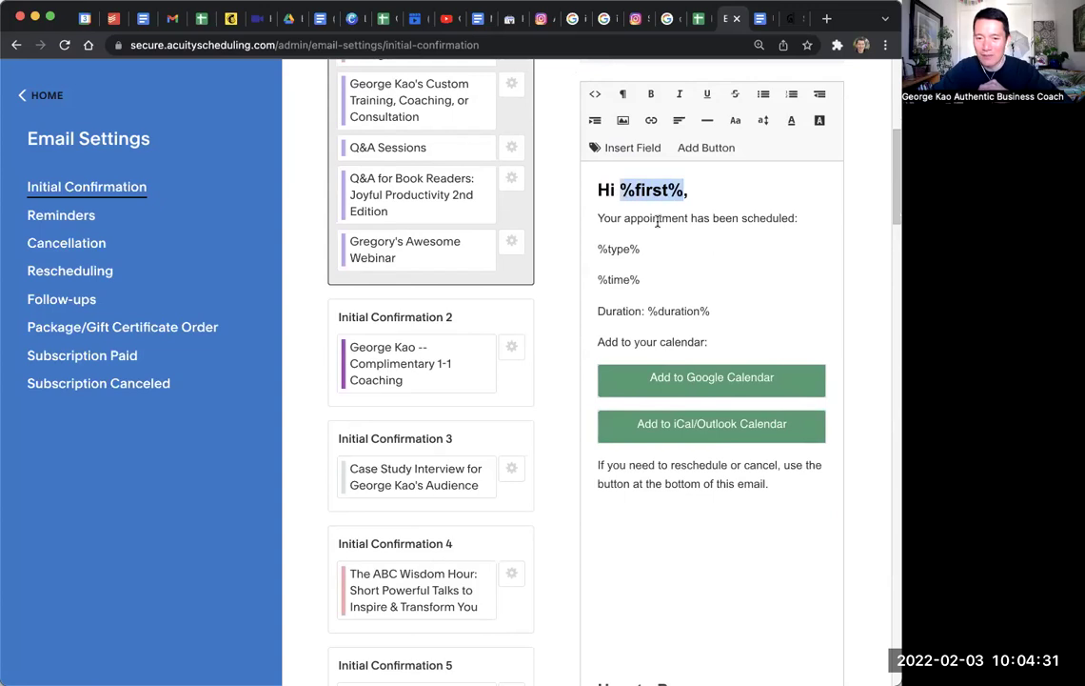
click(672, 233)
scroll(676, 242, down, 2)
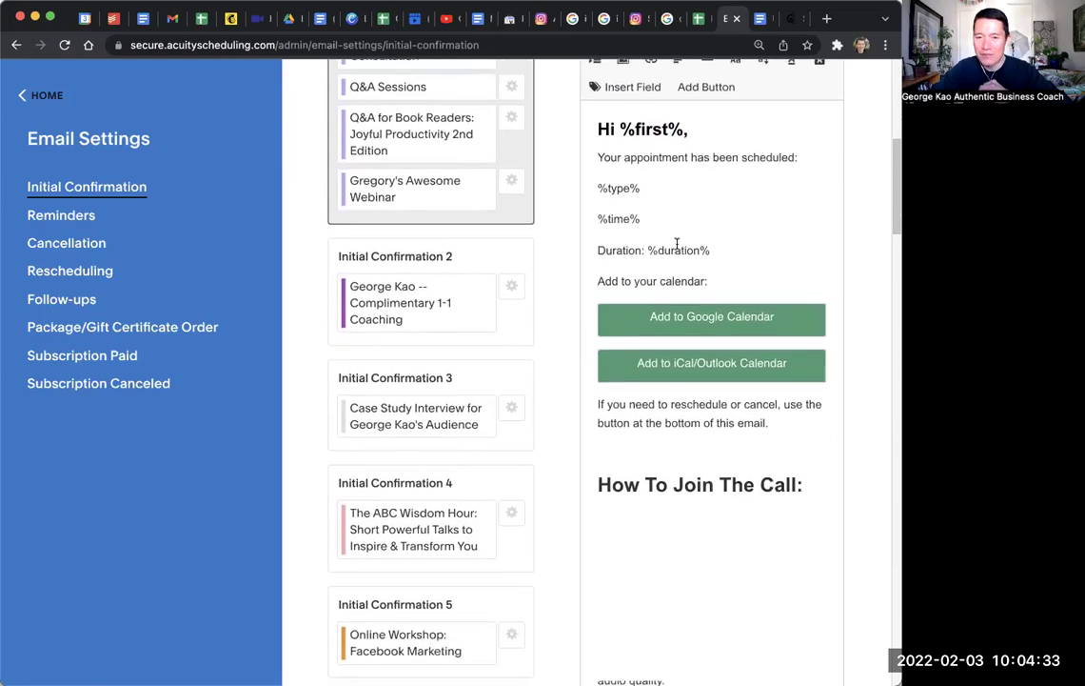
scroll(674, 240, up, 4)
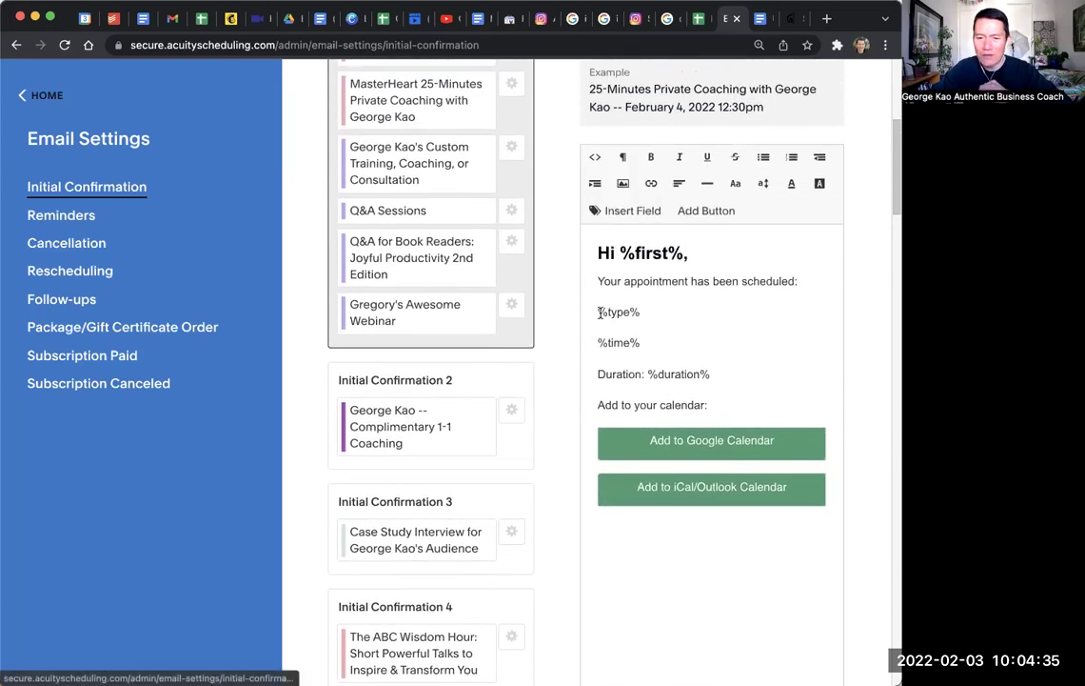
View the client and appointment fields that can be inserted into the confirmation email, then close the list without inserting one
click(627, 213)
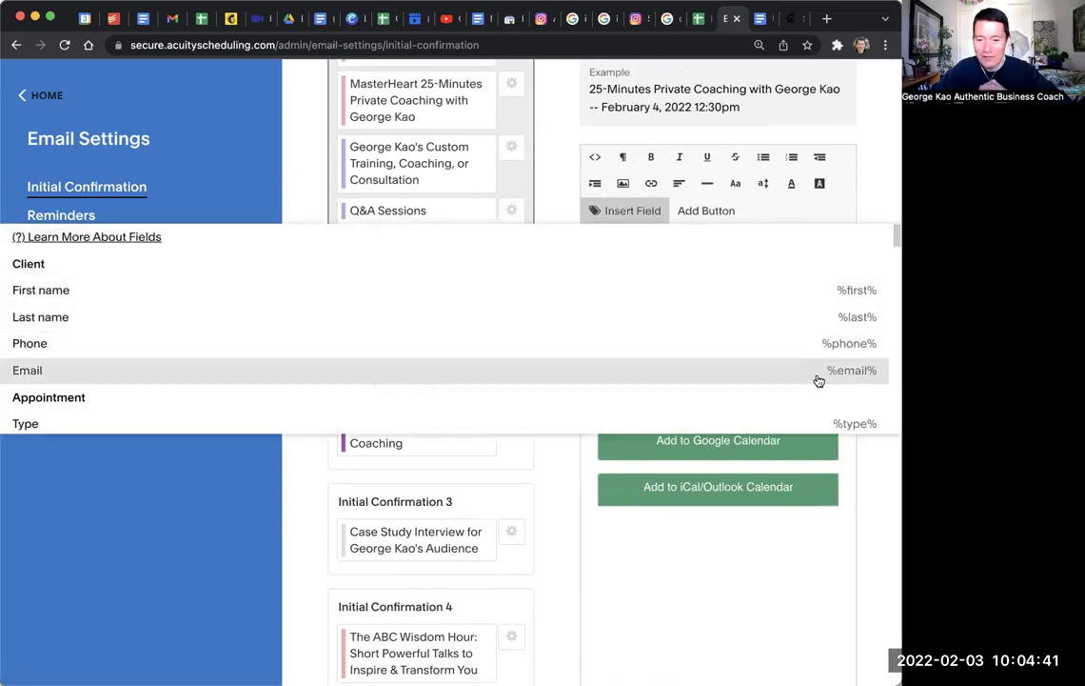
scroll(818, 381, down, 1)
scroll(818, 381, down, 2)
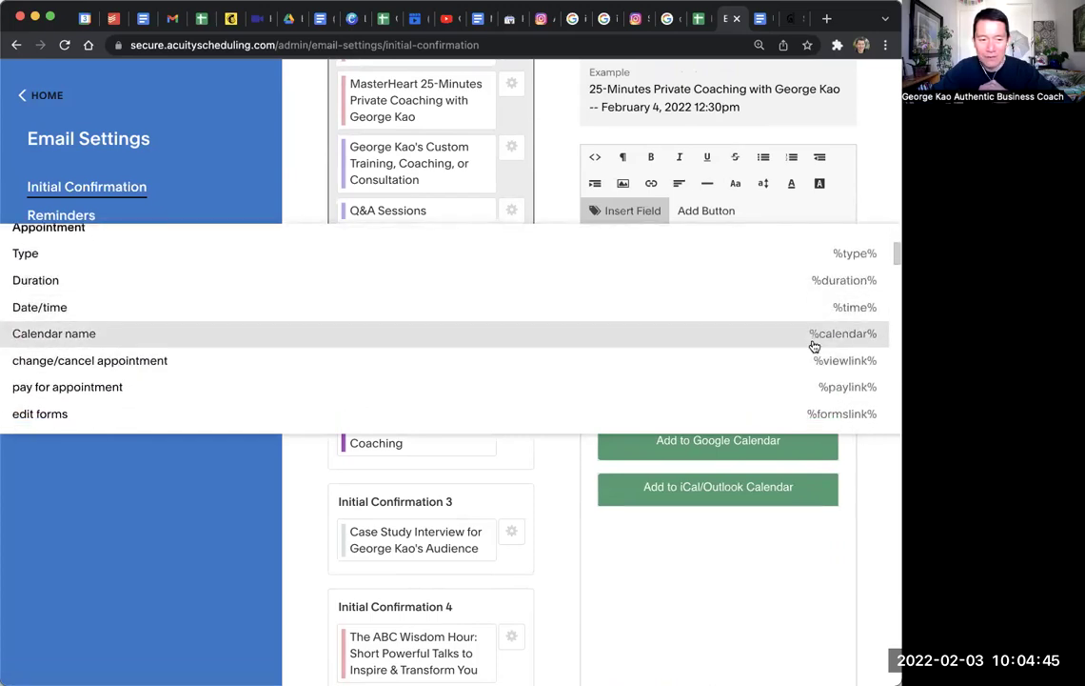
scroll(814, 347, down, 1)
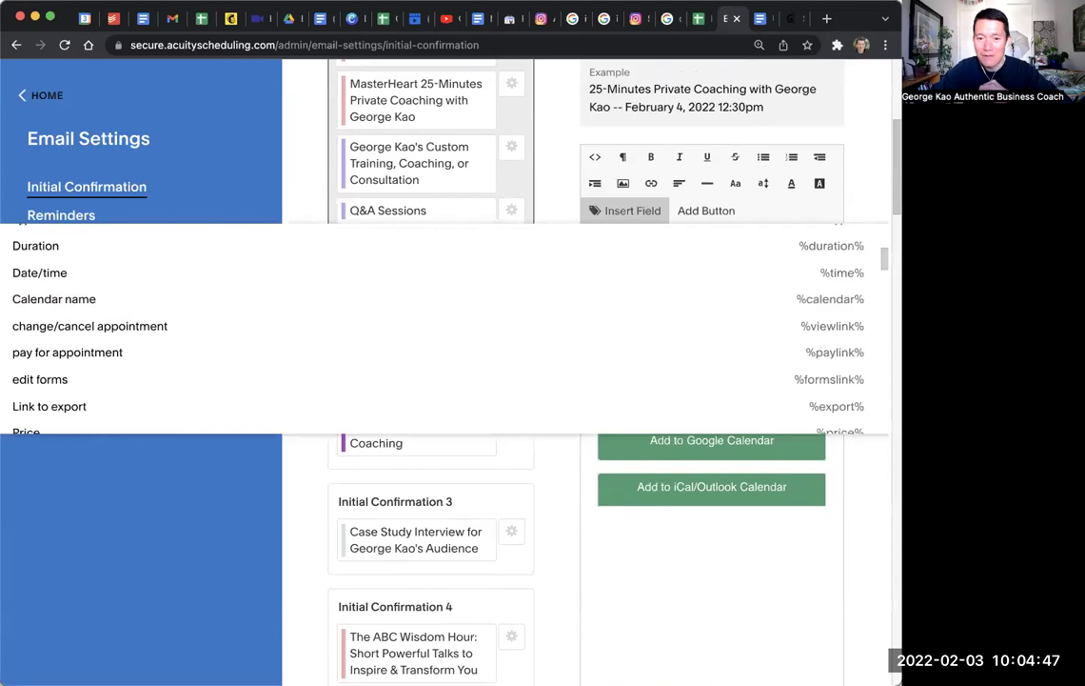
click(641, 235)
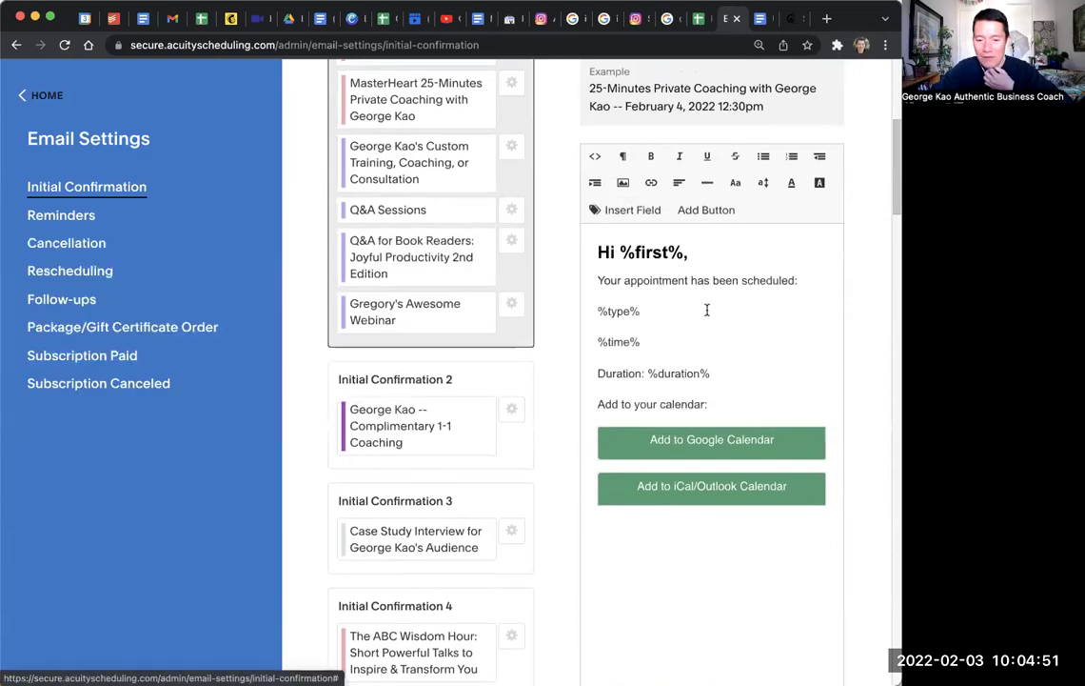
scroll(705, 305, down, 3)
scroll(706, 309, up, 5)
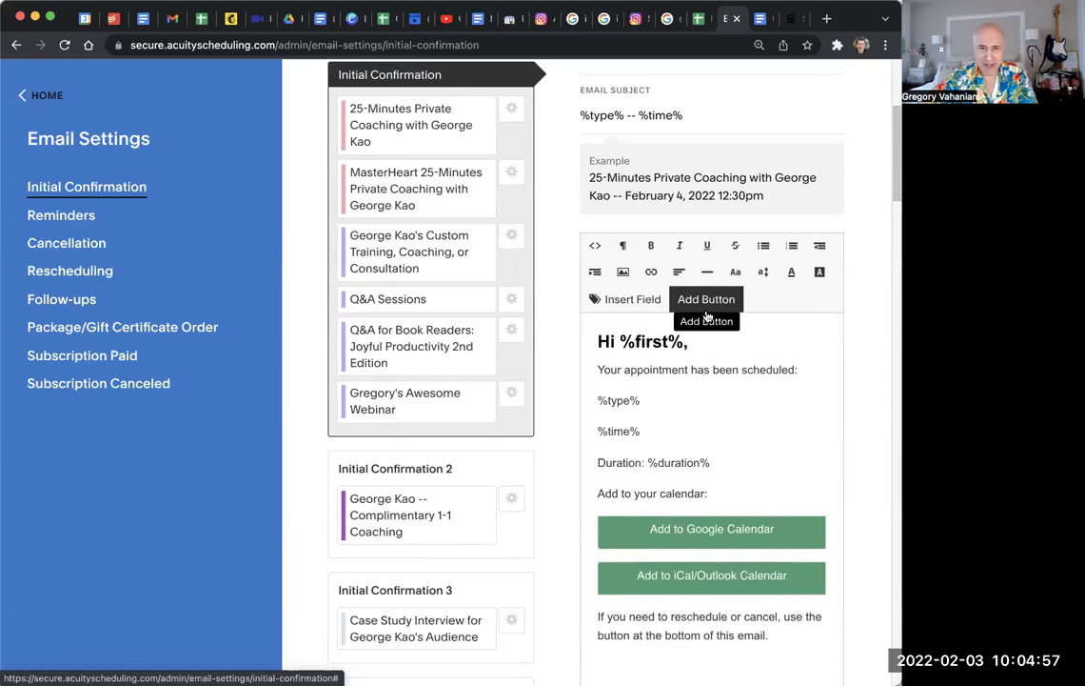
scroll(625, 328, up, 1)
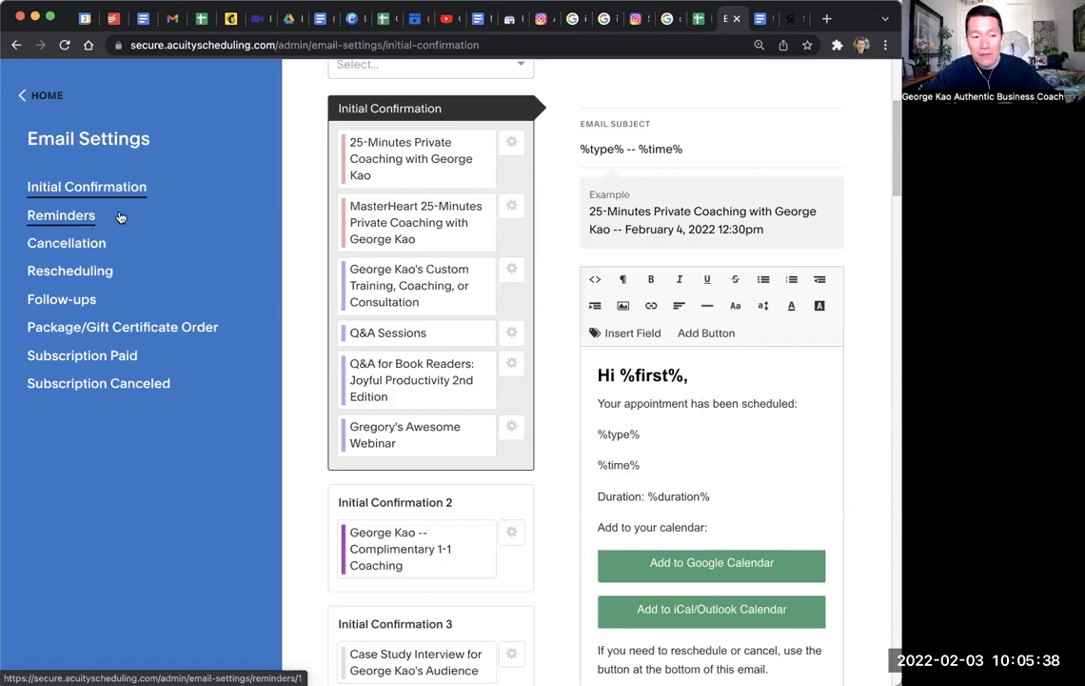
Open the reminder email settings and examine how many hours before the appointment Reminder 1 is sent
click(76, 221)
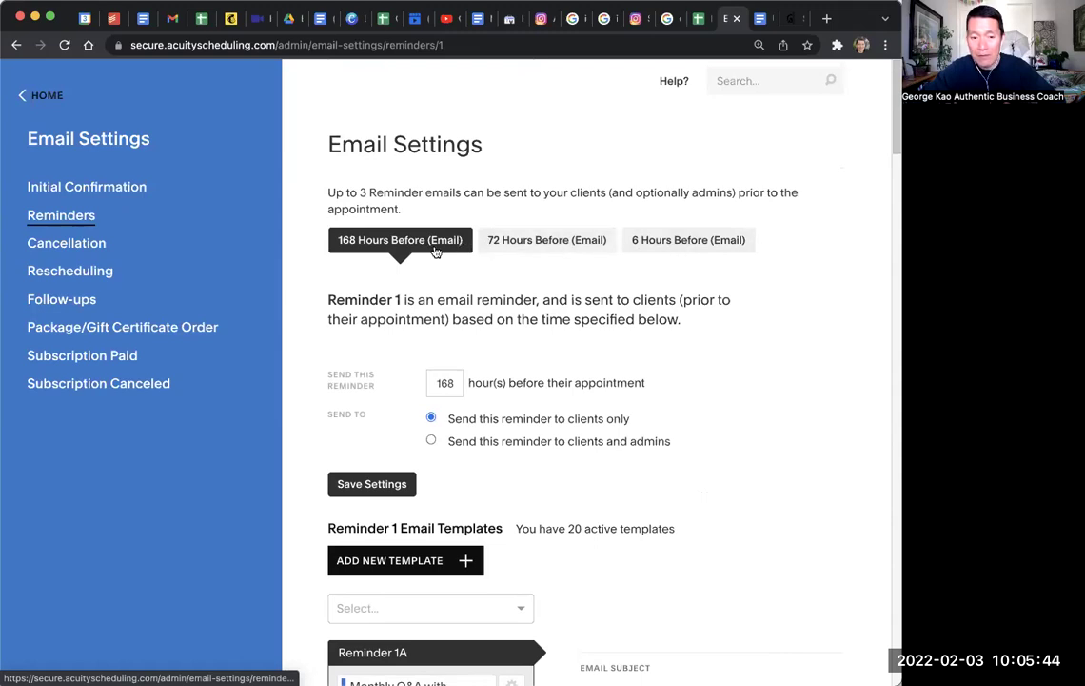
double_click(445, 384)
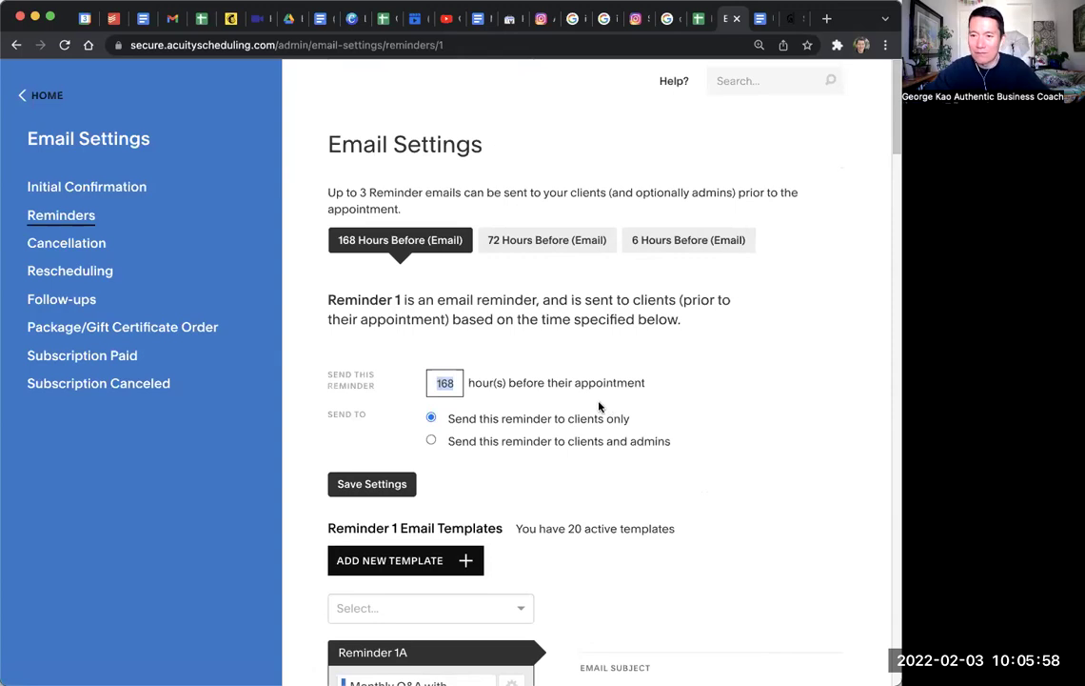
click(608, 339)
scroll(571, 339, down, 2)
scroll(610, 337, up, 2)
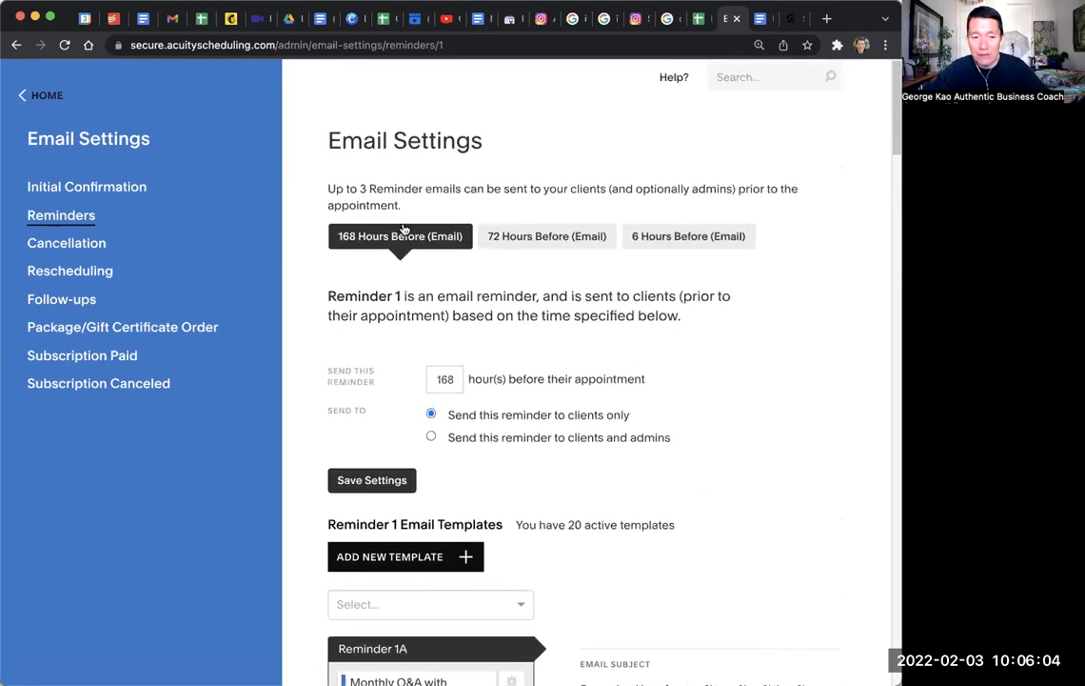
Locate the webinar among the Reminder 1 email templates by searching for "grego"
scroll(512, 304, down, 2)
scroll(512, 336, down, 3)
click(436, 430)
text(r)
key(BackSpace)
text(ged)
key(BackSpace)
key(BackSpace)
text(rego)
click(443, 463)
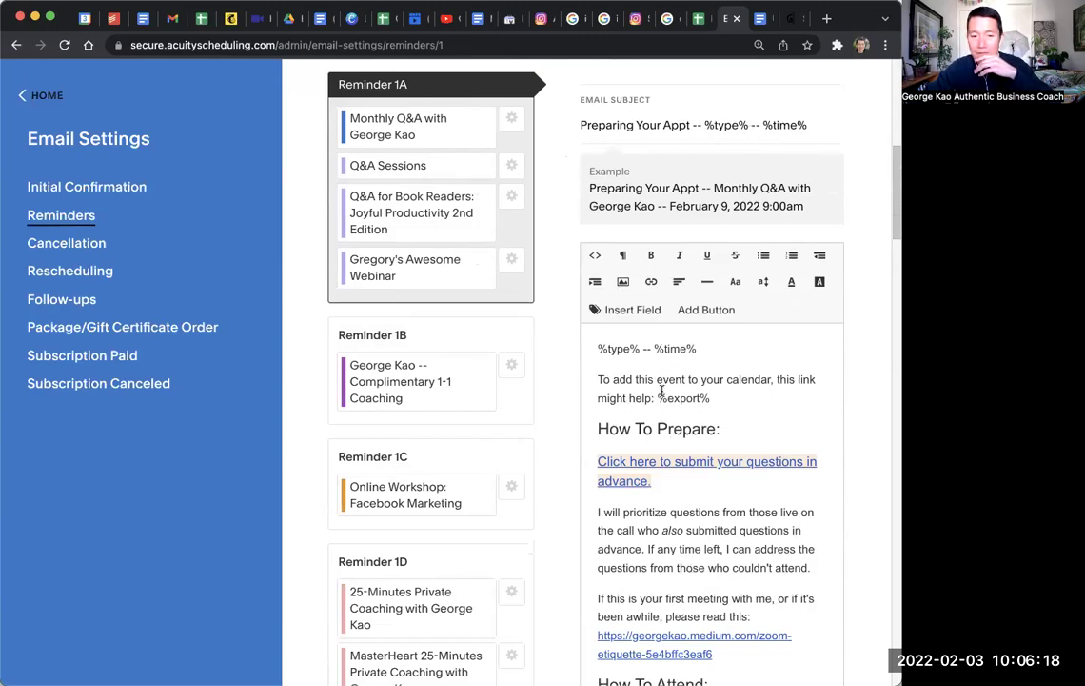
Open the 72-hour reminder and review its send settings and the appointment types assigned to template Reminder 2A
scroll(650, 364, up, 5)
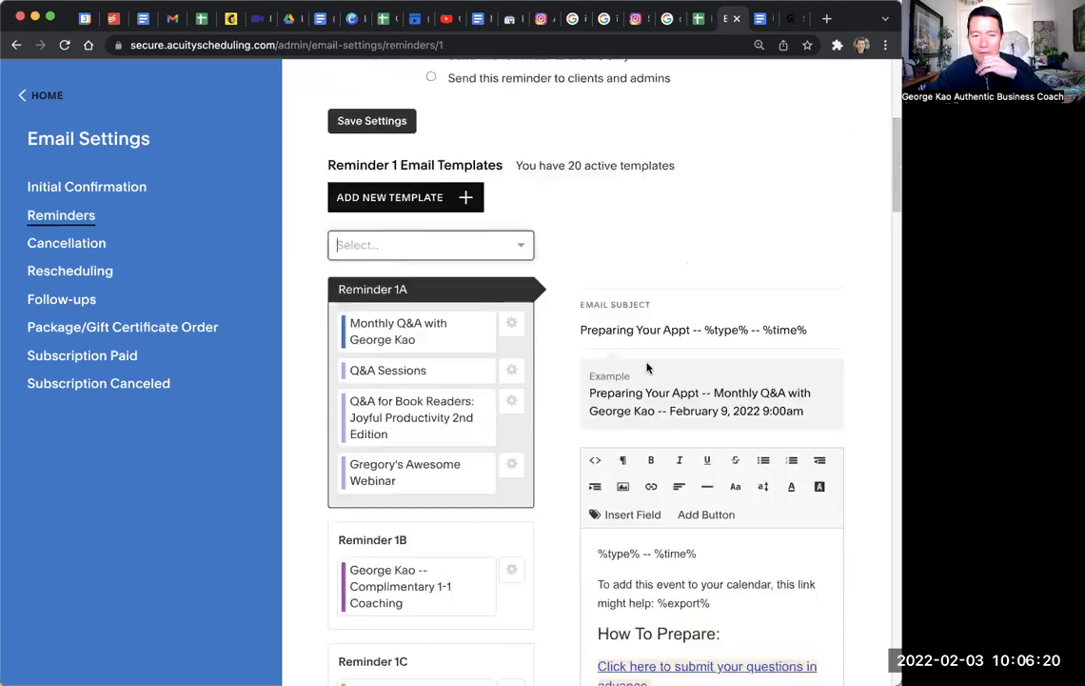
scroll(648, 368, up, 8)
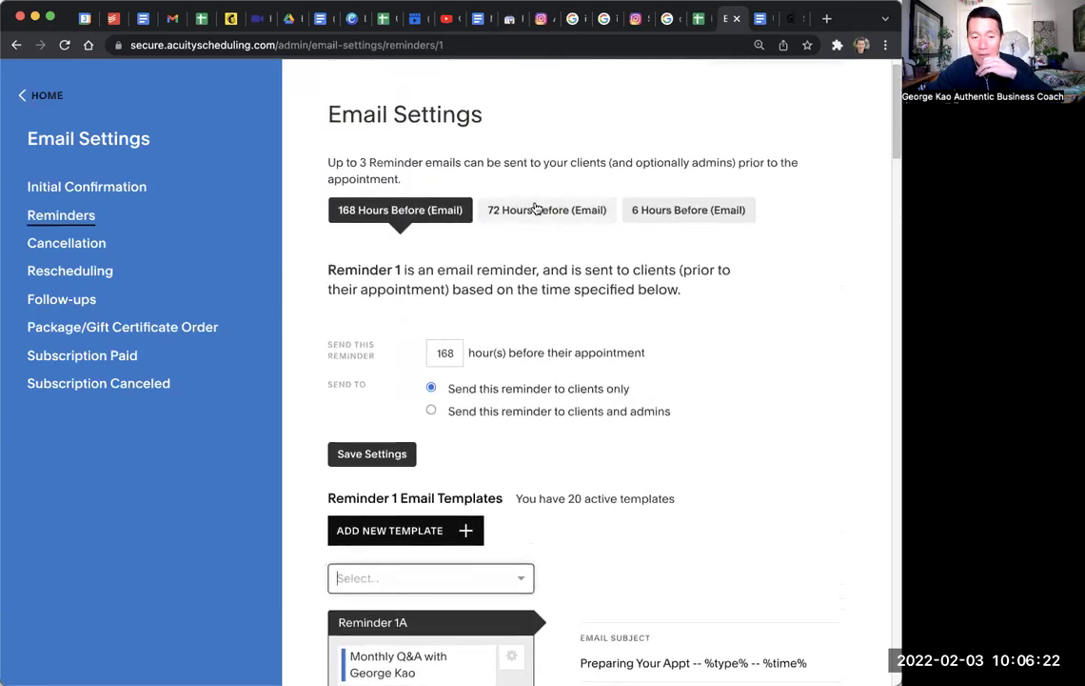
click(536, 208)
scroll(493, 337, down, 2)
scroll(491, 337, up, 2)
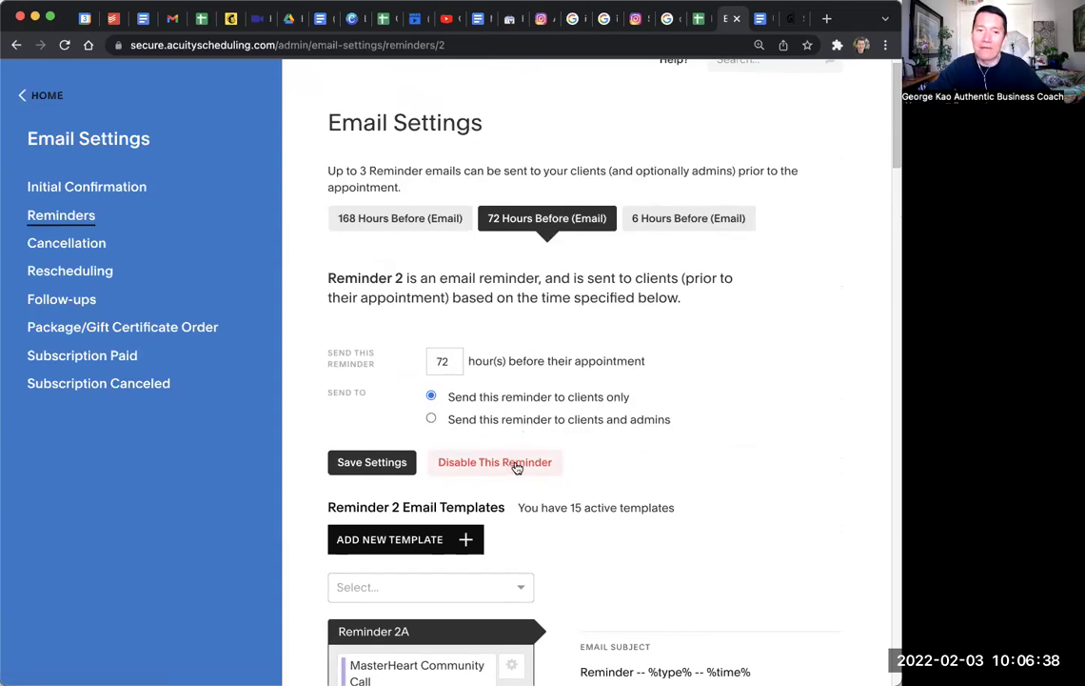
scroll(560, 323, down, 5)
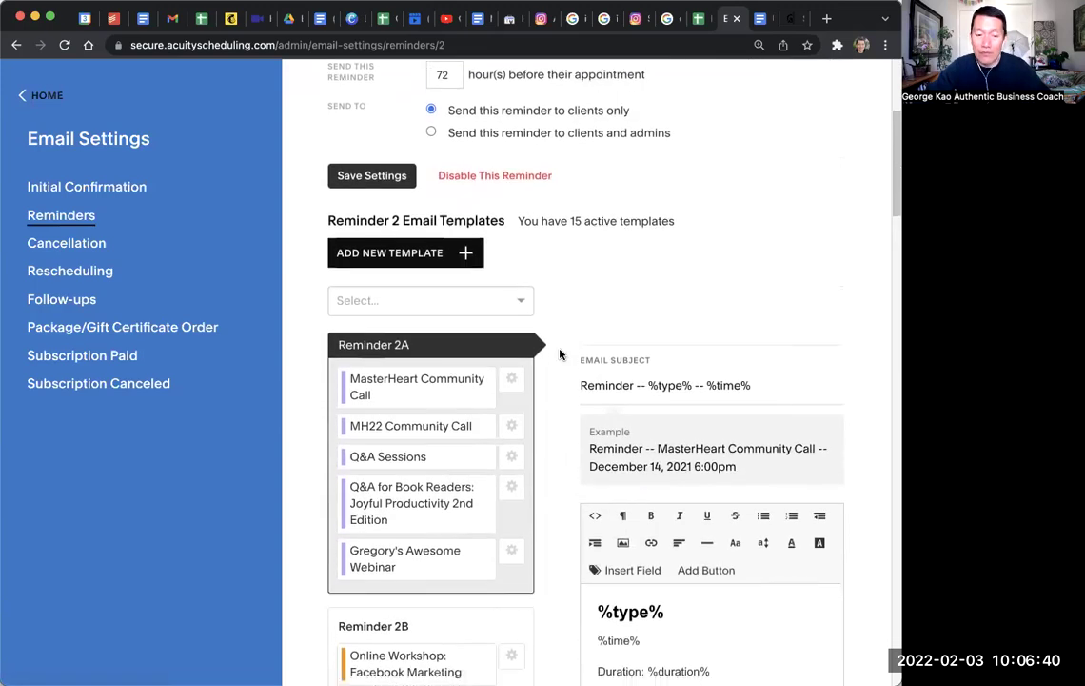
scroll(560, 353, up, 6)
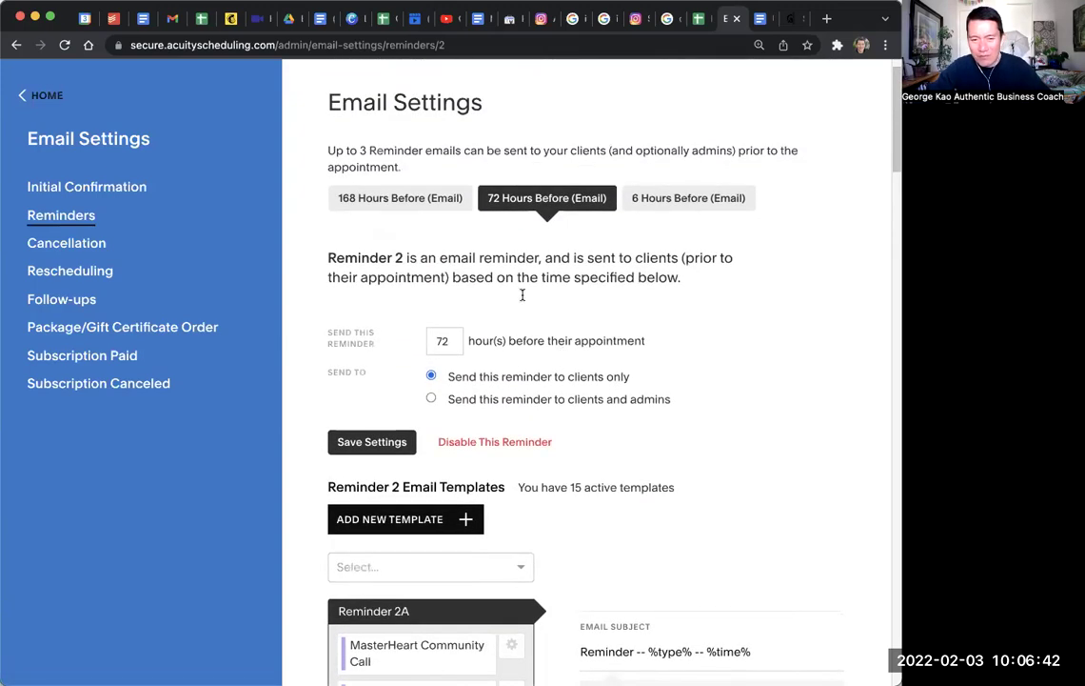
scroll(518, 347, down, 8)
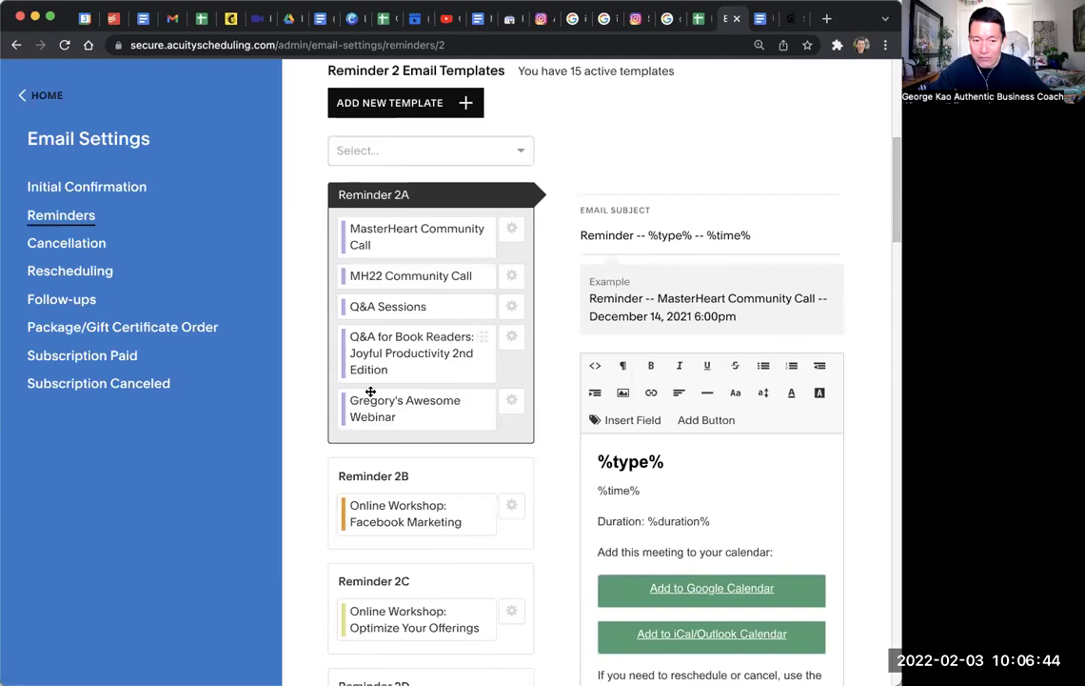
Turn off the Reminder 2 email for the webinar by moving it from Reminder 2A to Inactive Types, and save the change
click(509, 404)
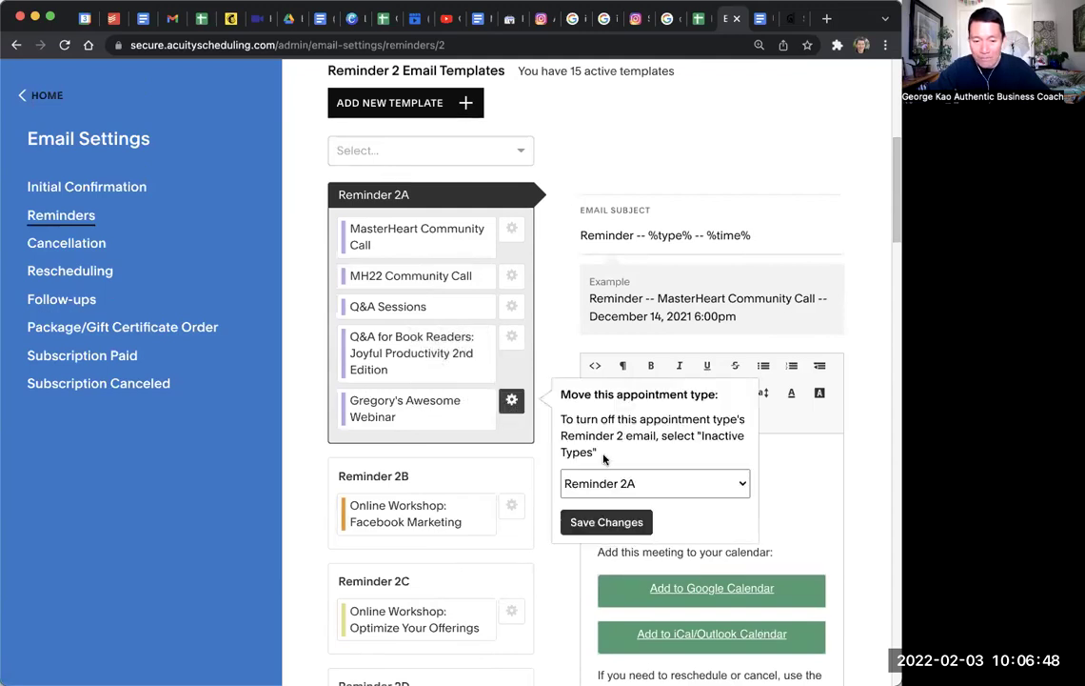
click(639, 484)
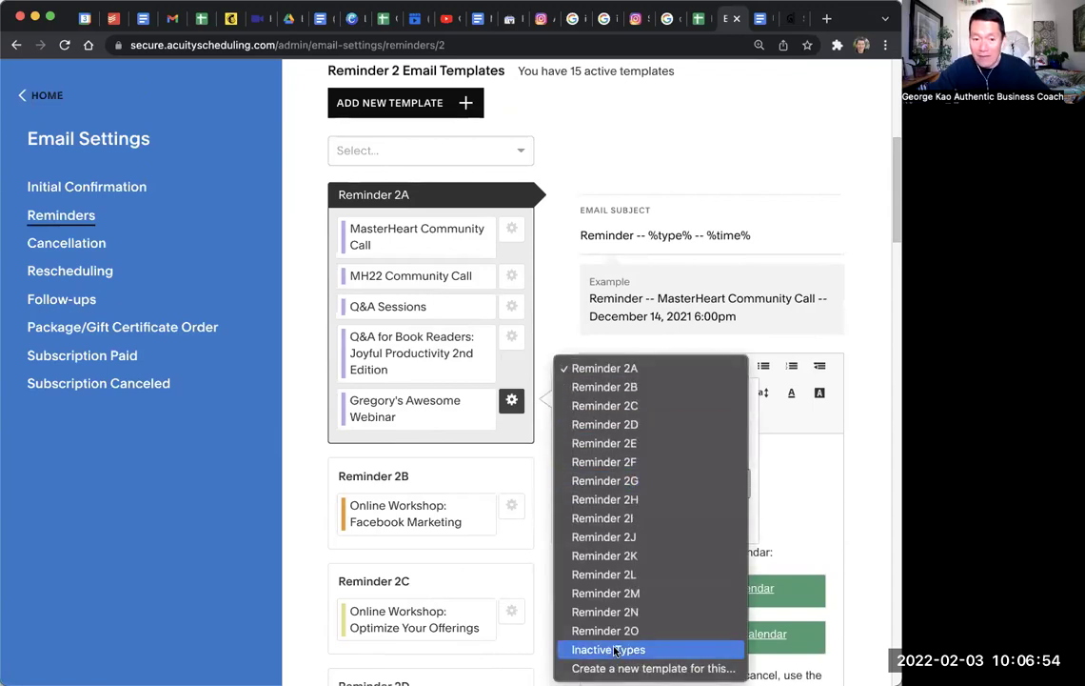
click(615, 650)
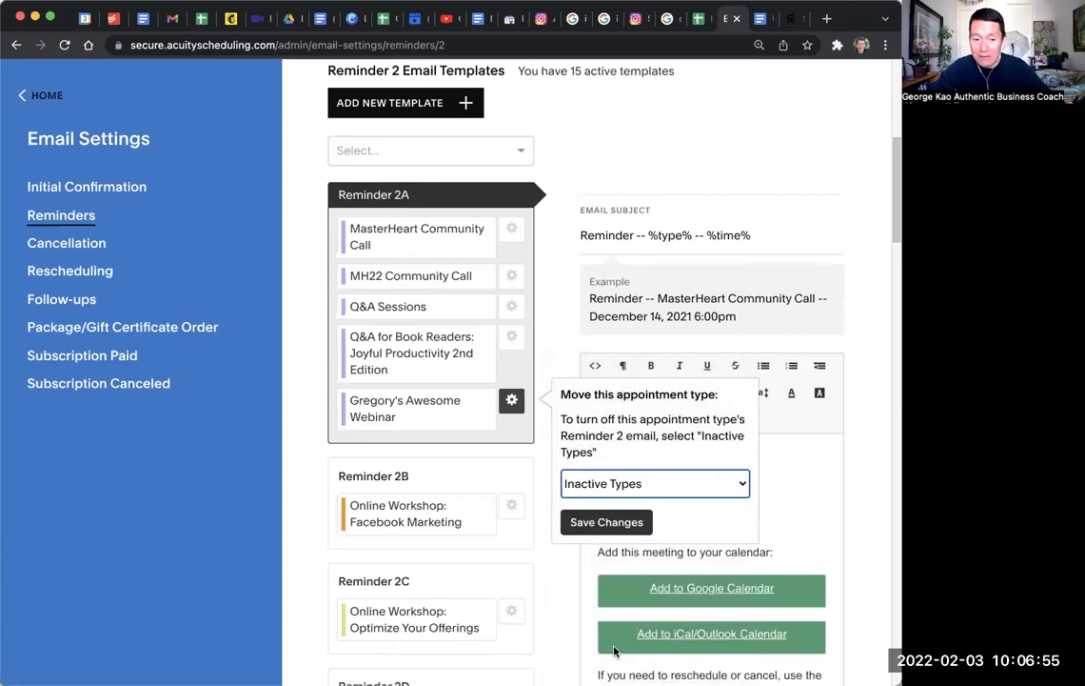
click(600, 533)
Review the Reminder 2 template groups, the Inactive Types group and the reminder's send settings
scroll(562, 444, up, 5)
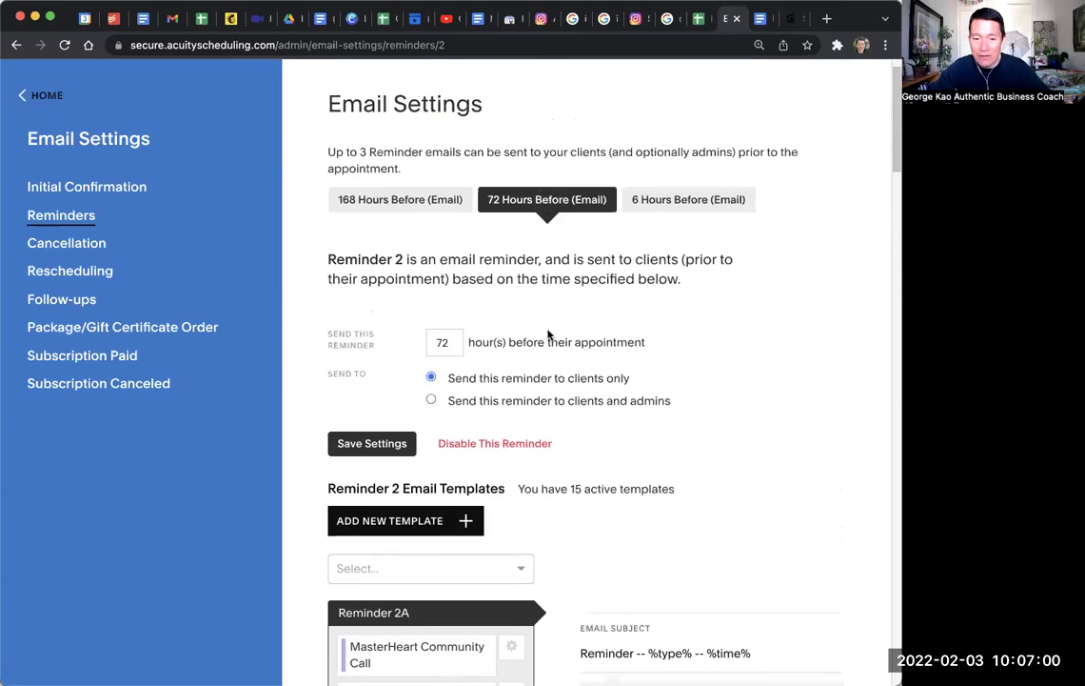
scroll(548, 333, down, 15)
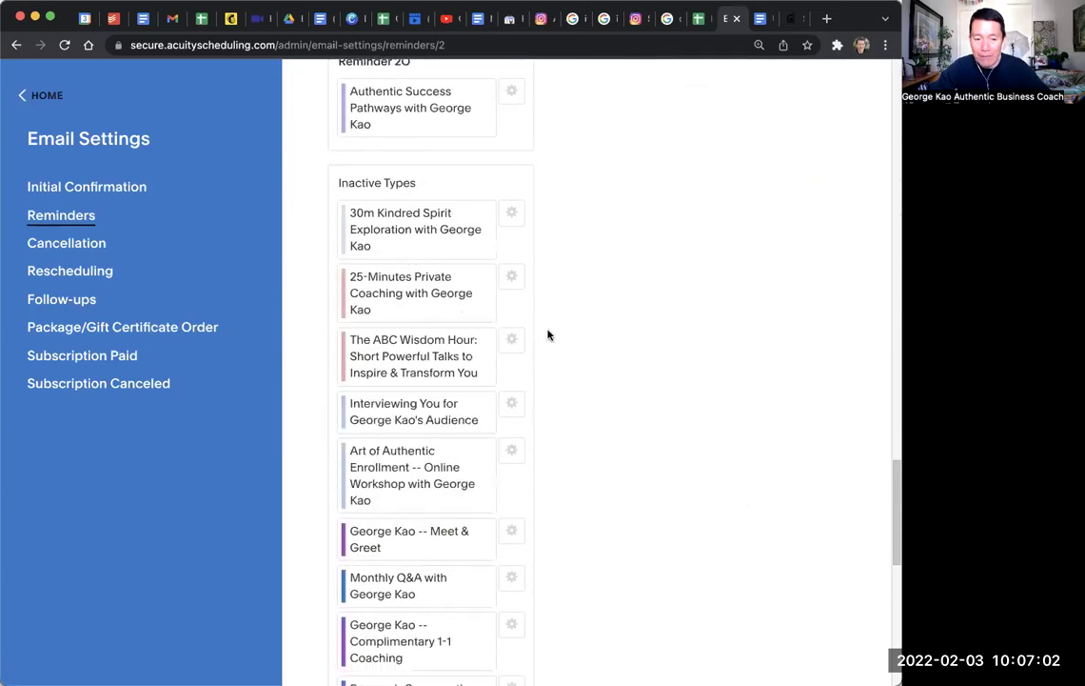
scroll(547, 333, up, 3)
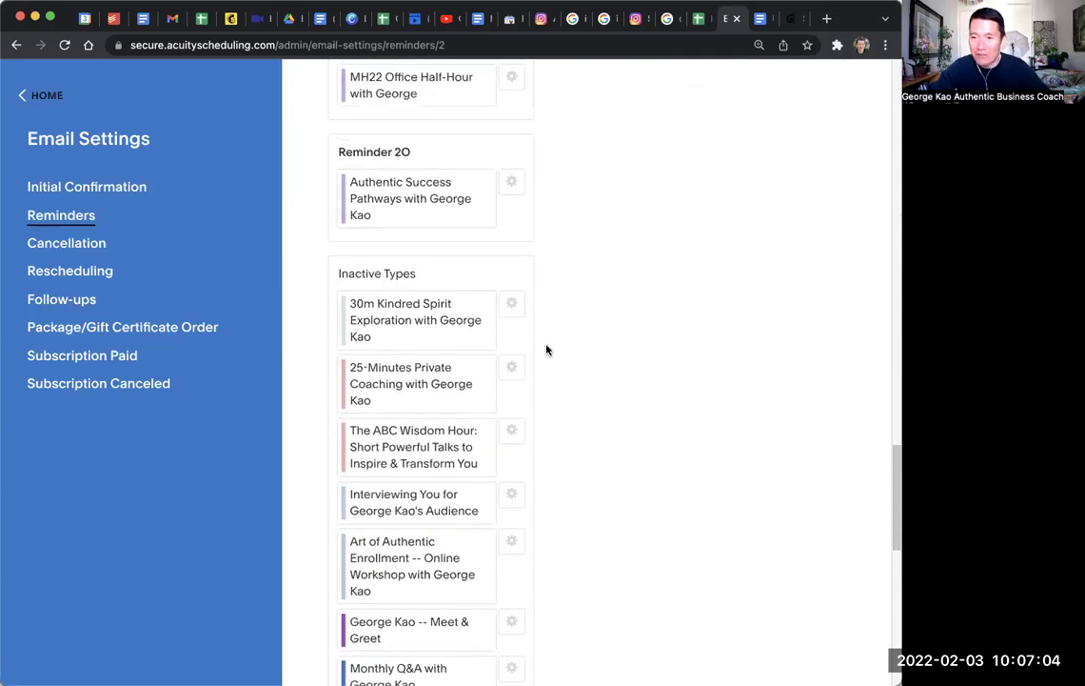
scroll(556, 359, up, 15)
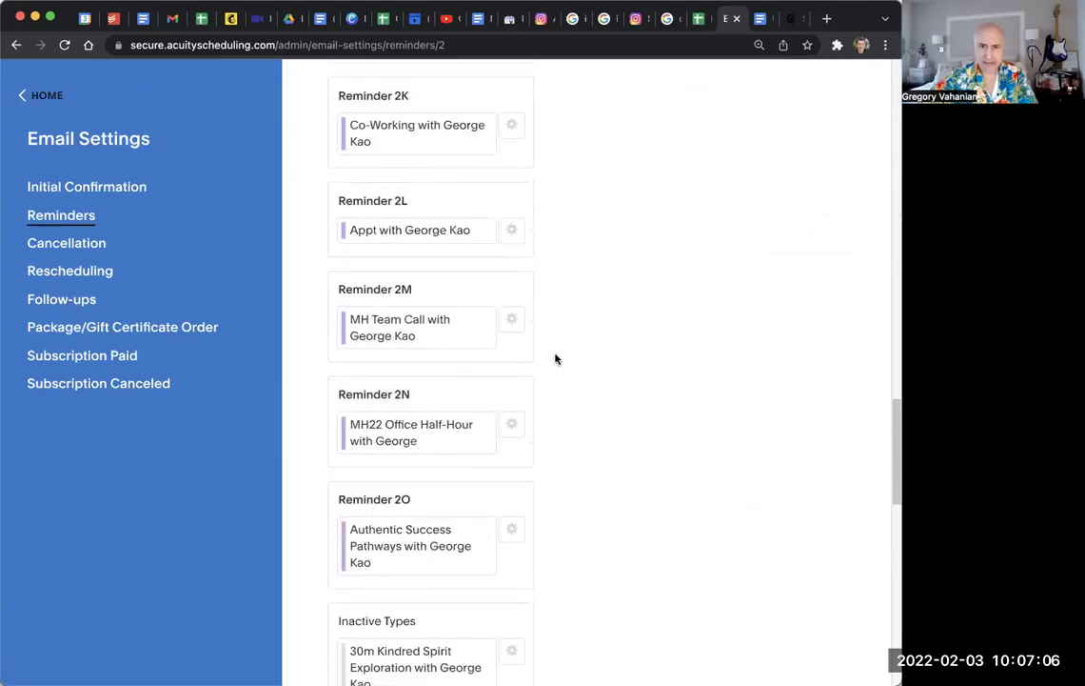
scroll(556, 359, up, 10)
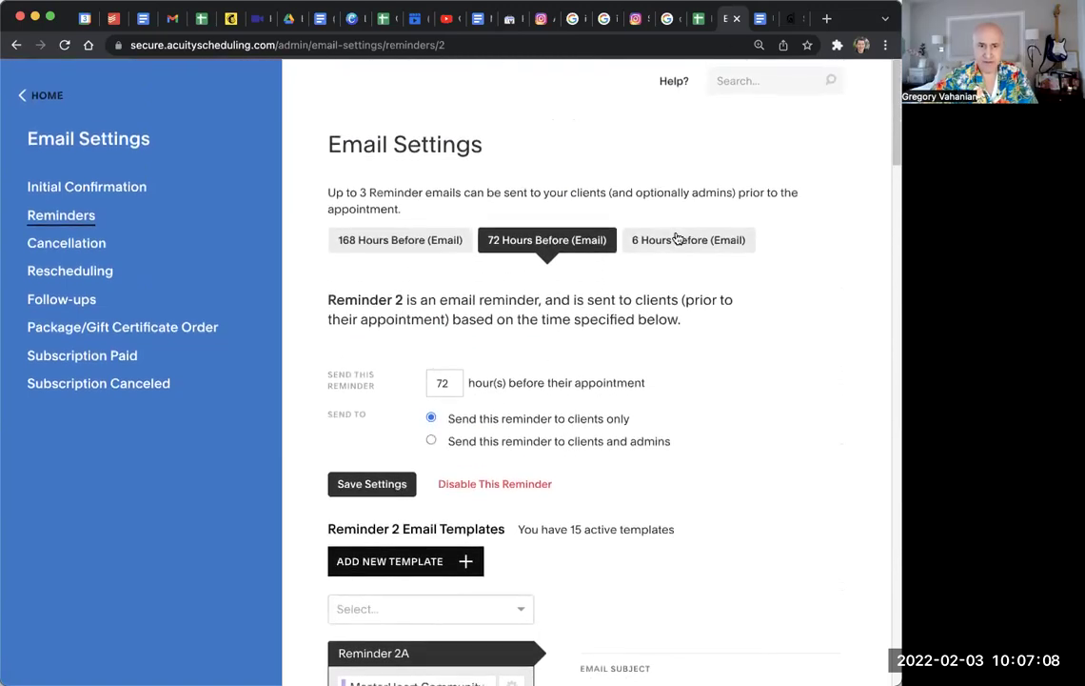
scroll(654, 305, down, 4)
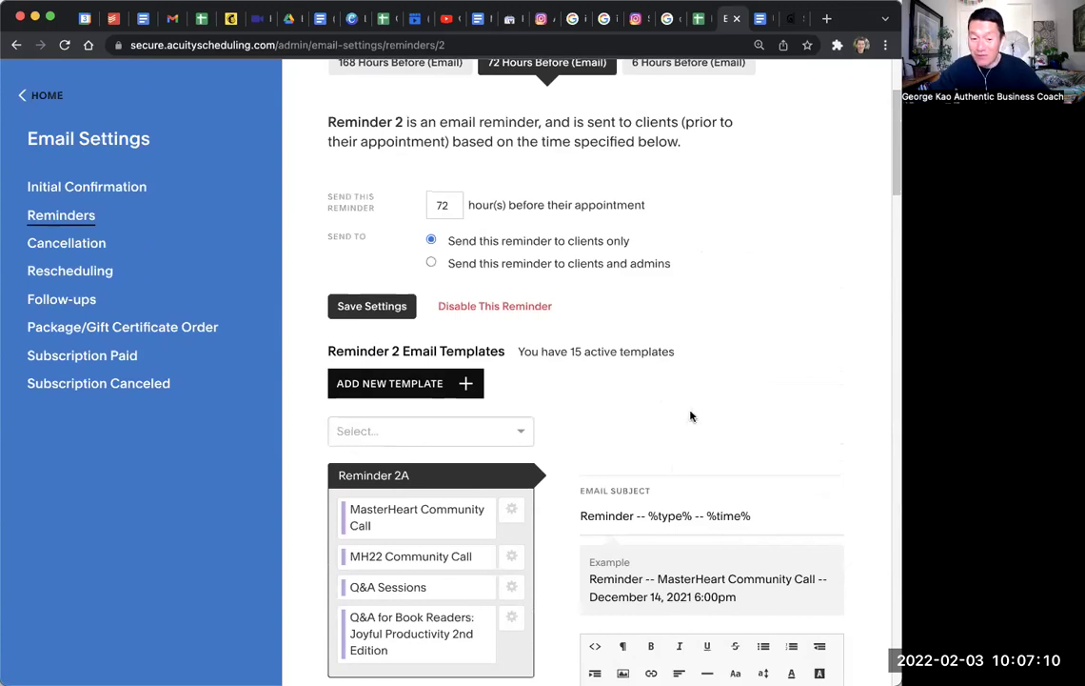
scroll(712, 359, down, 1)
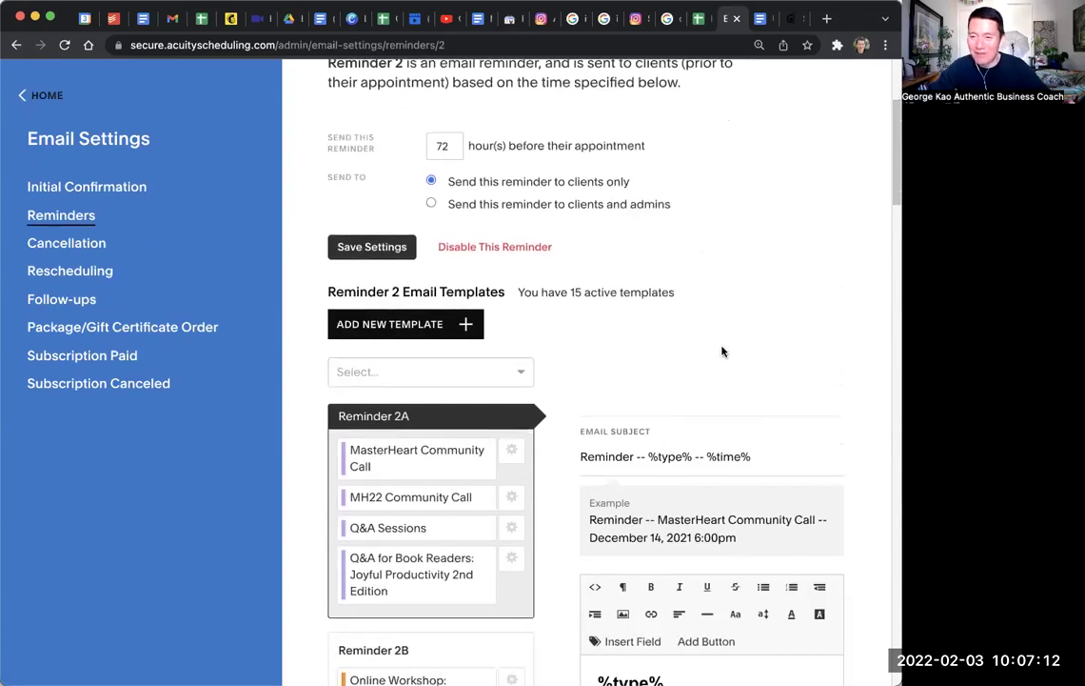
scroll(722, 352, down, 1)
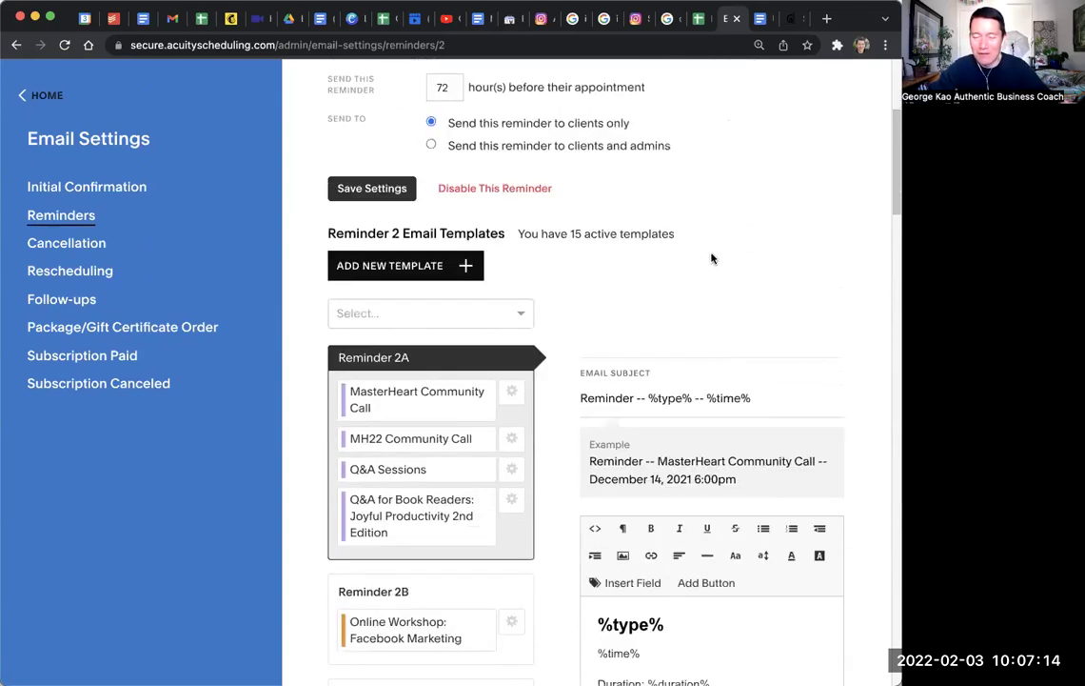
scroll(711, 258, up, 2)
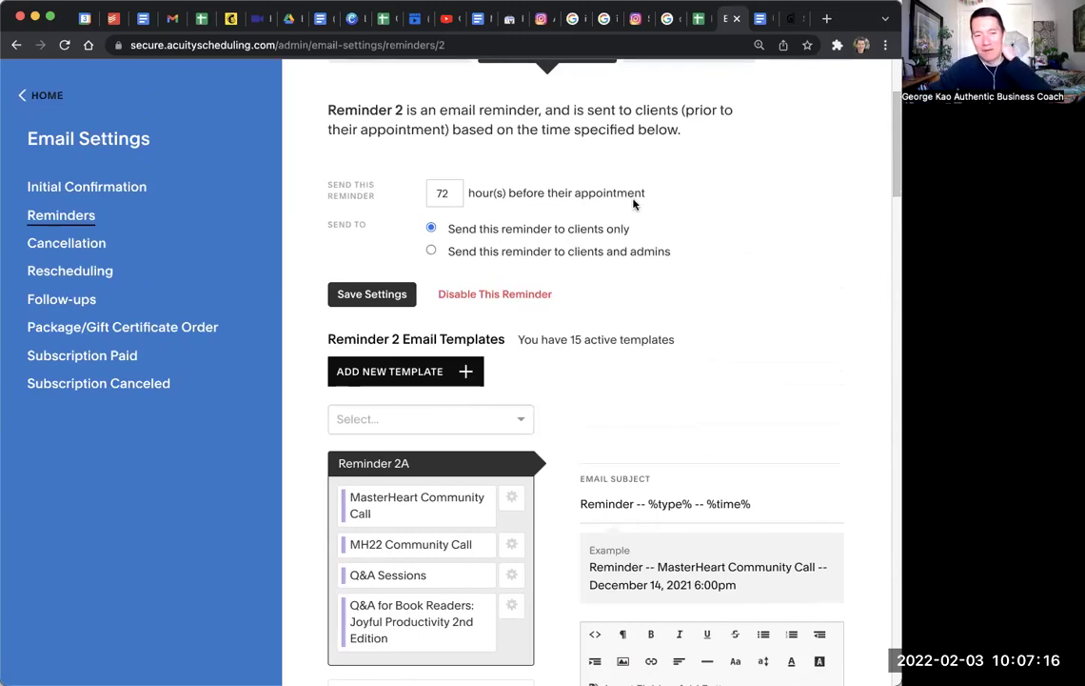